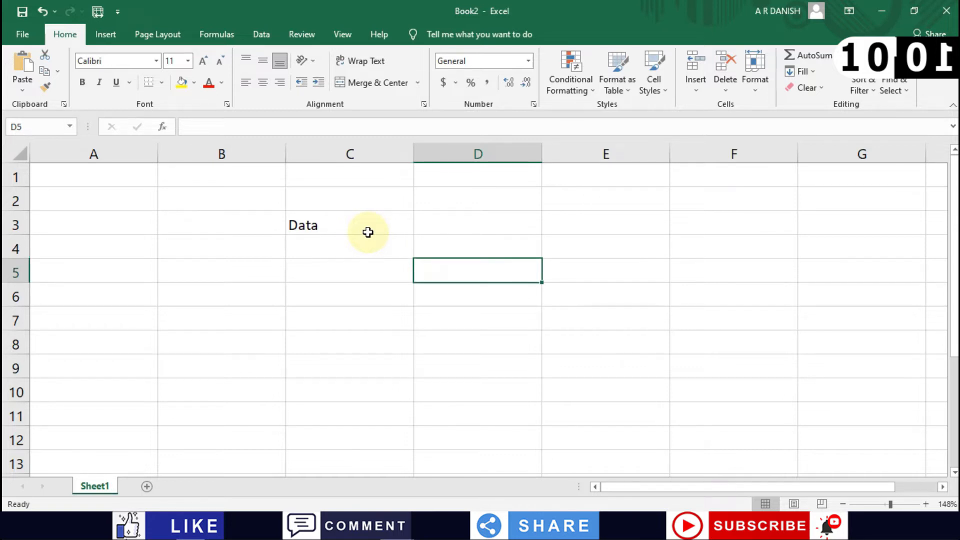
Enter 123 in cell D5 and 3e3 in cell D6.
{"action": "key", "text": "F2"}
{"action": "type", "text": "123"}
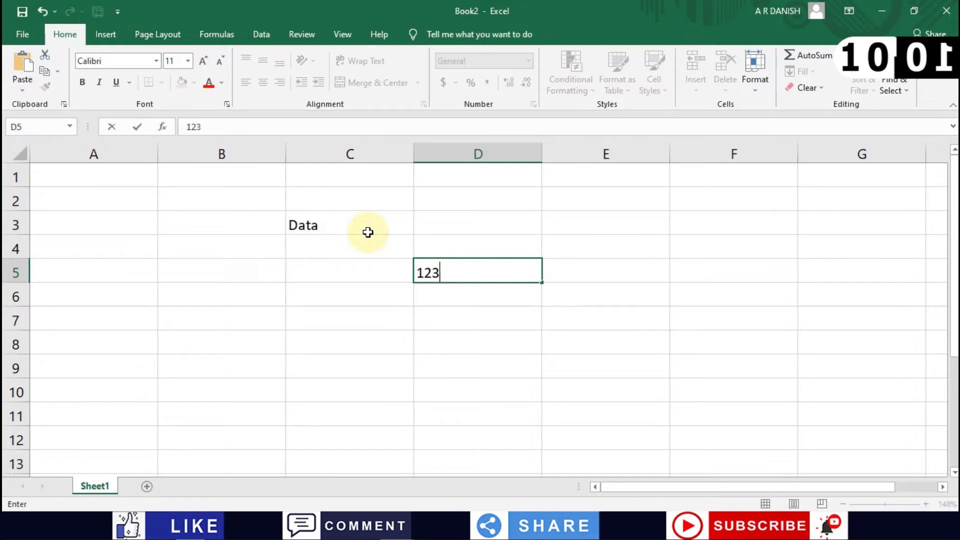
{"action": "key", "text": "Return"}
{"action": "type", "text": "3e3"}
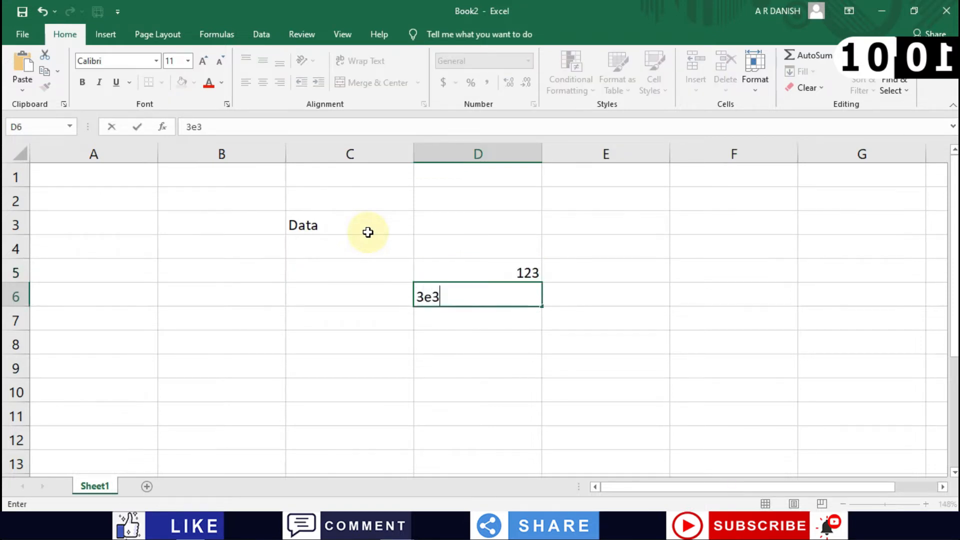
{"action": "key", "text": "Return"}
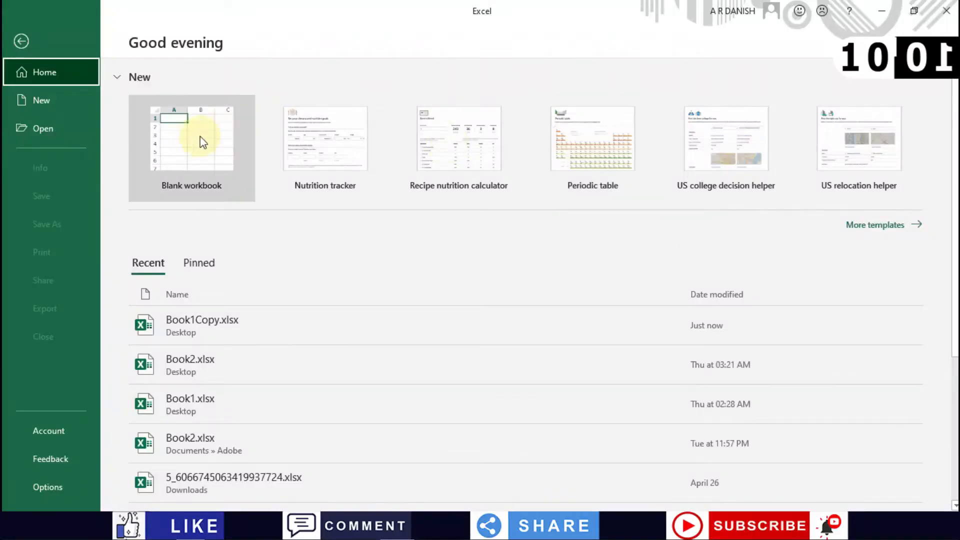
Create a blank workbook and widen all columns of its sheet equally to about twice the default width.
{"action": "left_click", "coordinate": [190, 140]}
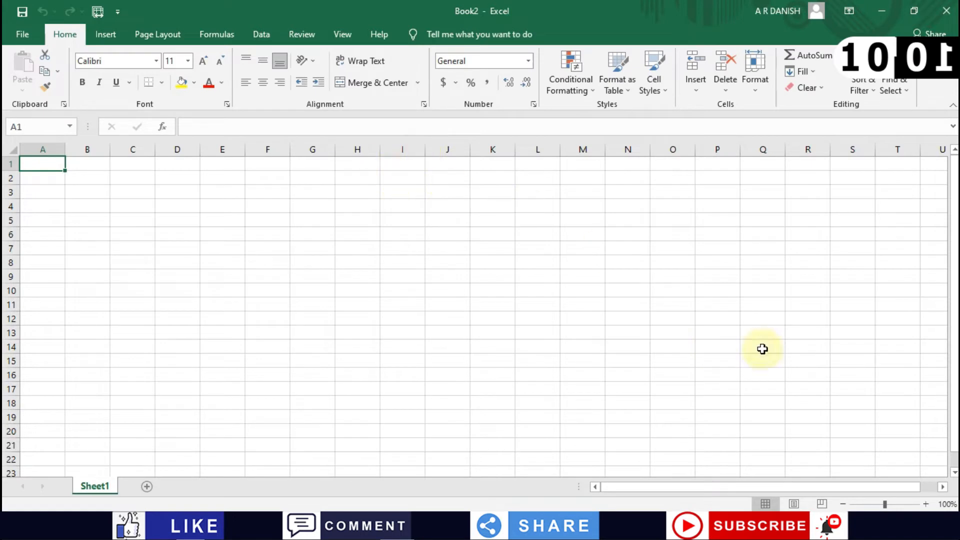
{"action": "left_click", "coordinate": [926, 504]}
{"action": "left_click", "coordinate": [926, 504]}
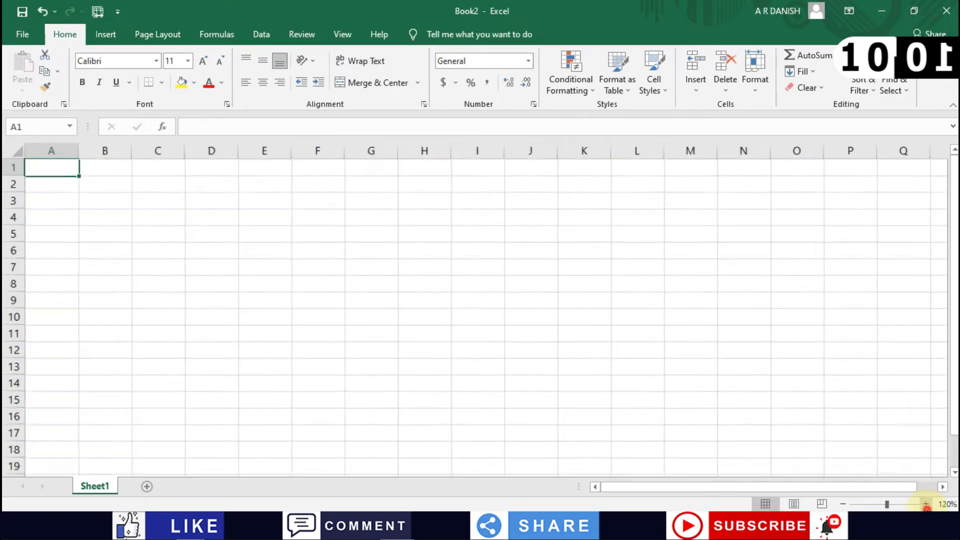
{"action": "left_click", "coordinate": [927, 504]}
{"action": "left_click", "coordinate": [926, 504]}
{"action": "left_click", "coordinate": [926, 504]}
{"action": "left_click", "coordinate": [926, 504]}
{"action": "left_click", "coordinate": [926, 504]}
{"action": "left_click", "coordinate": [926, 504]}
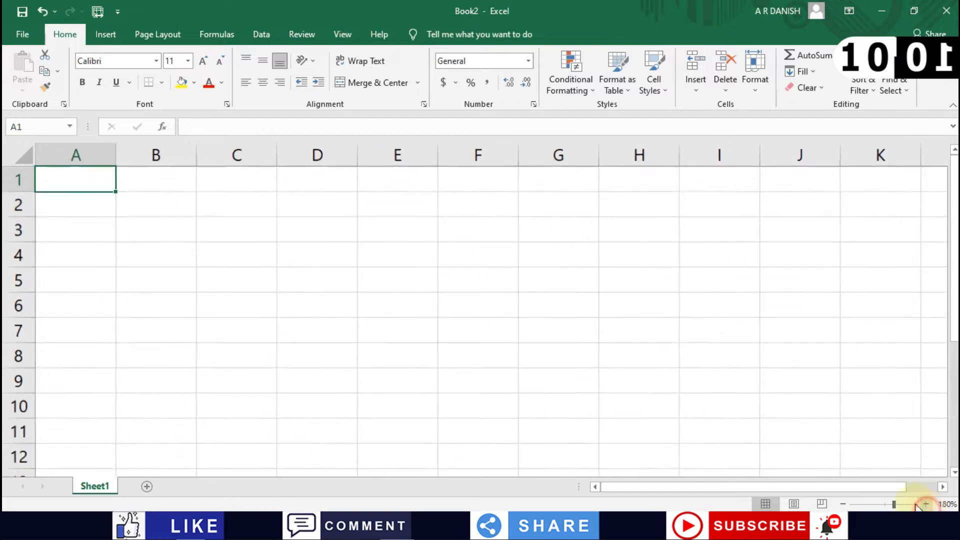
{"action": "left_click", "coordinate": [25, 160]}
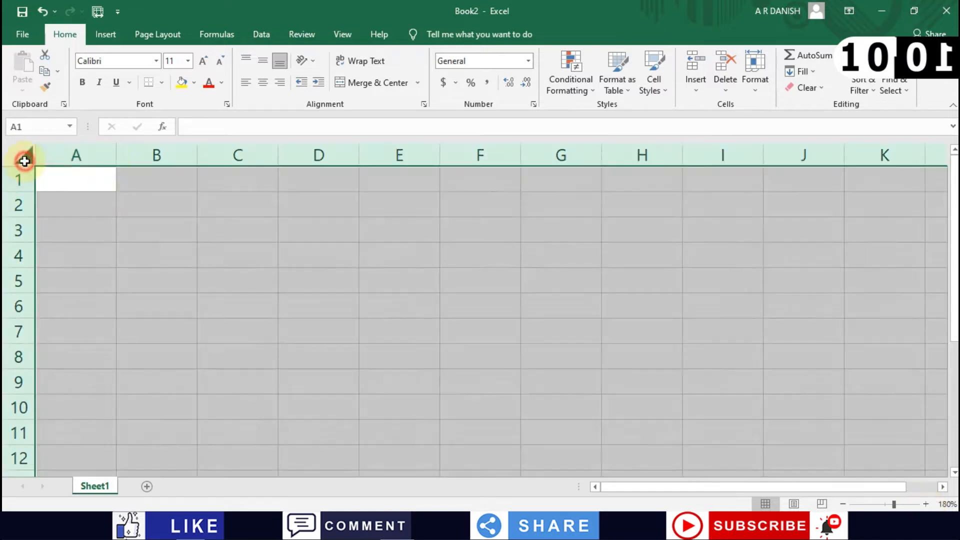
{"action": "left_click_drag", "start_coordinate": [116, 157], "coordinate": [197, 168]}
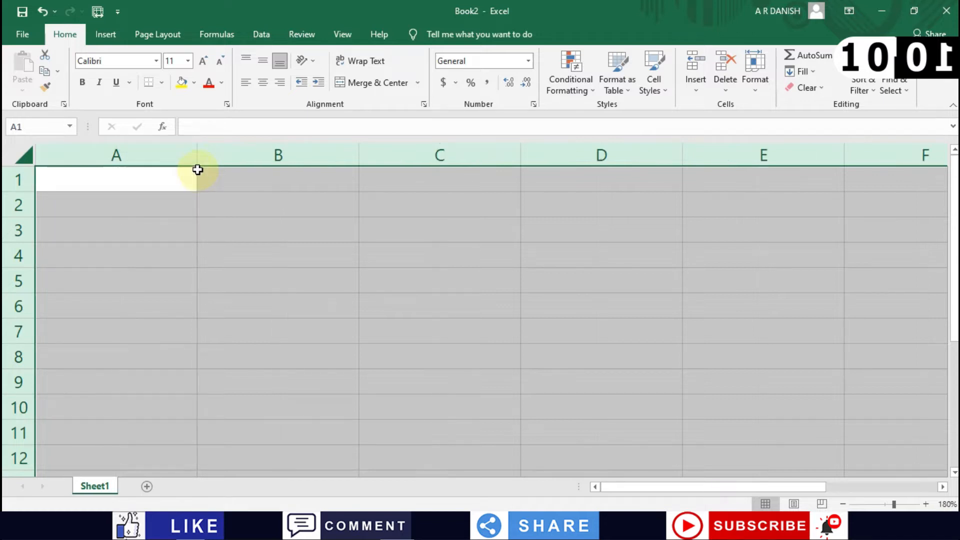
{"action": "left_click", "coordinate": [177, 179]}
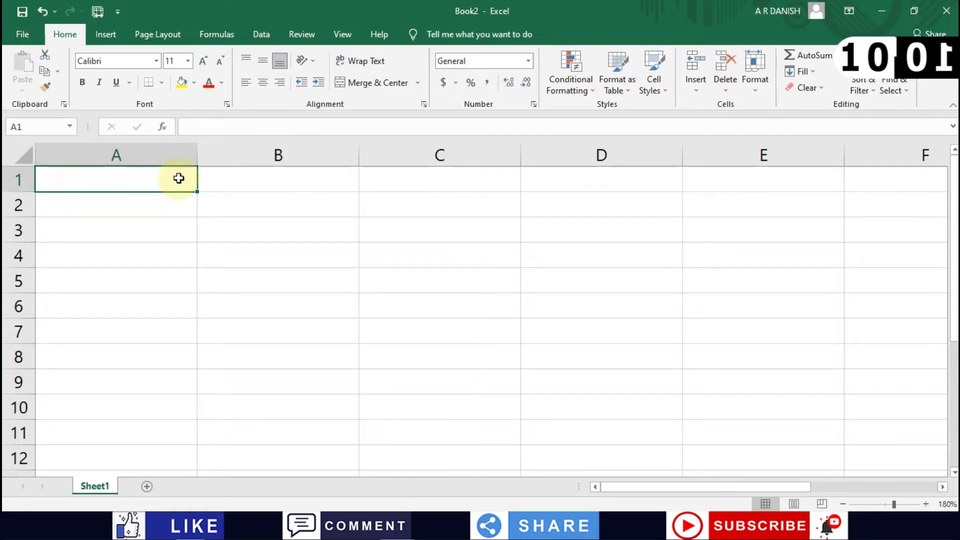
Enter the headers Name/Subject, Math, Phy, Chem and Bio in cells A1 to E1.
{"action": "double_click", "coordinate": [196, 179]}
{"action": "type", "text": "Na"}
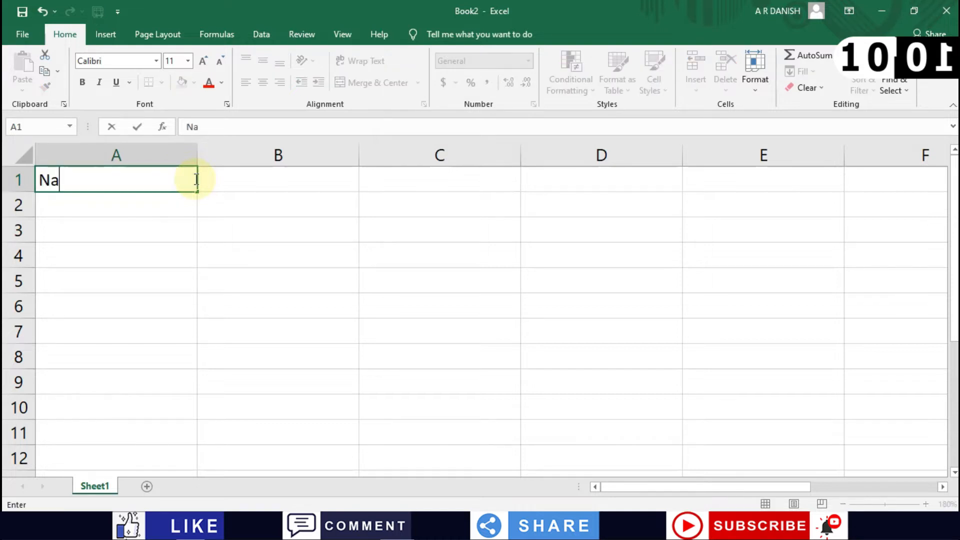
{"action": "type", "text": "me/Subject"}
{"action": "key", "text": "ctrl+Return"}
{"action": "left_click", "coordinate": [249, 185]}
{"action": "type", "text": "Math"}
{"action": "key", "text": "Tab"}
{"action": "type", "text": "Phy"}
{"action": "key", "text": "Tab"}
{"action": "type", "text": "Chem"}
{"action": "key", "text": "Tab"}
{"action": "type", "text": "Bio"}
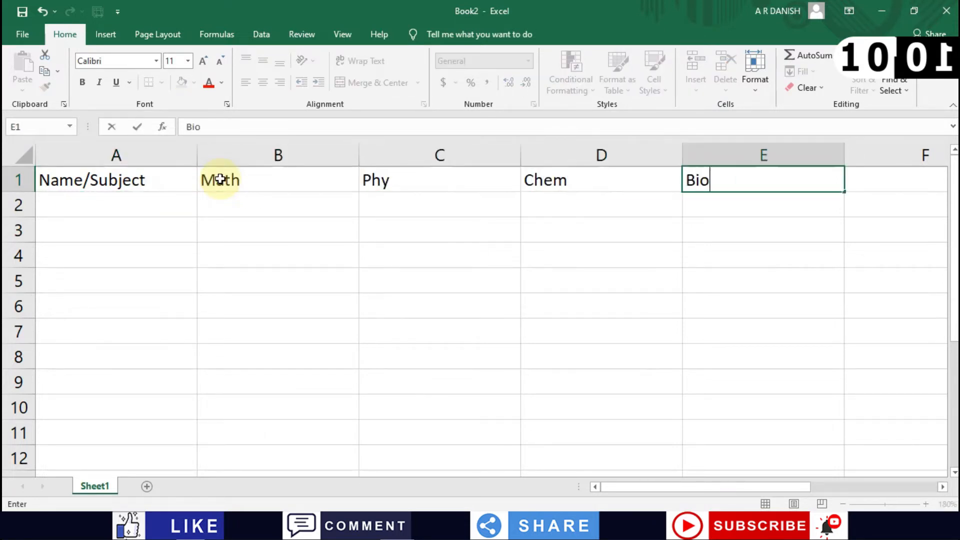
{"action": "key", "text": "Return"}
Enter the two students' names in cells A2 and A3.
{"action": "type", "text": "A R"}
{"action": "key", "text": "Return"}
{"action": "type", "text": "Danish"}
{"action": "key", "text": "Tab"}
Enter the first student's marks in row 2: Math 89, Phy 90, Chem 67 and Bio 90.
{"action": "key", "text": "Up"}
{"action": "type", "text": "12"}
{"action": "key", "text": "ctrl+Return"}
{"action": "type", "text": "89"}
{"action": "key", "text": "Tab"}
{"action": "type", "text": "90"}
{"action": "key", "text": "Tab"}
{"action": "type", "text": "67"}
{"action": "key", "text": "Tab"}
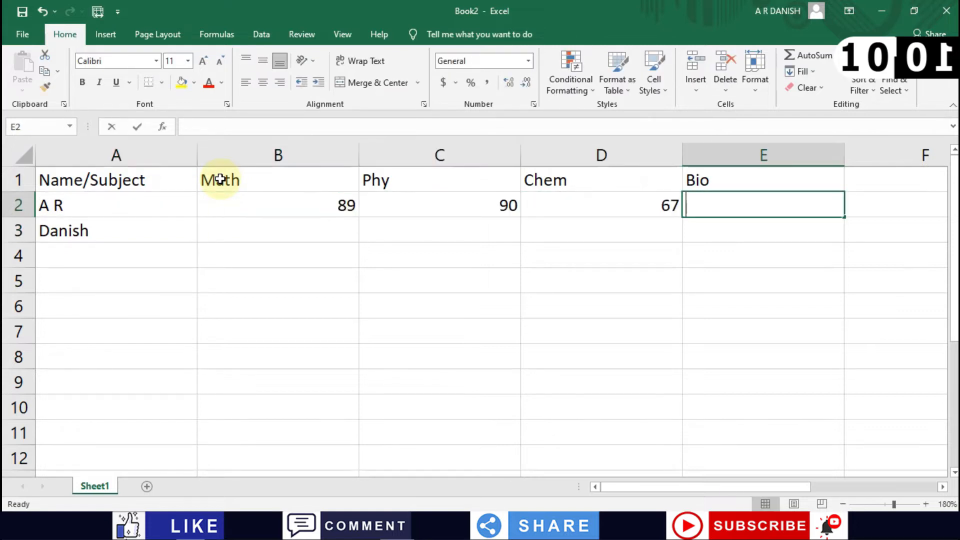
{"action": "type", "text": "90"}
Fill in the second student's marks in row 3: Bio 98, Chem 99, Phy 96 and Math 96.
{"action": "key", "text": "Down"}
{"action": "type", "text": "98"}
{"action": "key", "text": "Left"}
{"action": "type", "text": "97"}
{"action": "key", "text": "Left"}
{"action": "type", "text": "96"}
{"action": "key", "text": "Left"}
{"action": "type", "text": "96"}
{"action": "key", "text": "ctrl+Return"}
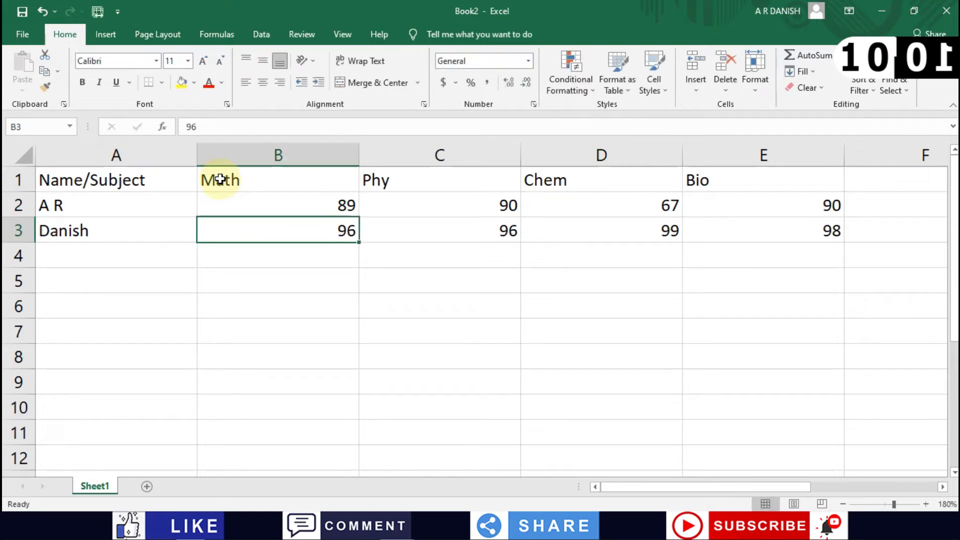
{"action": "left_click", "coordinate": [146, 201]}
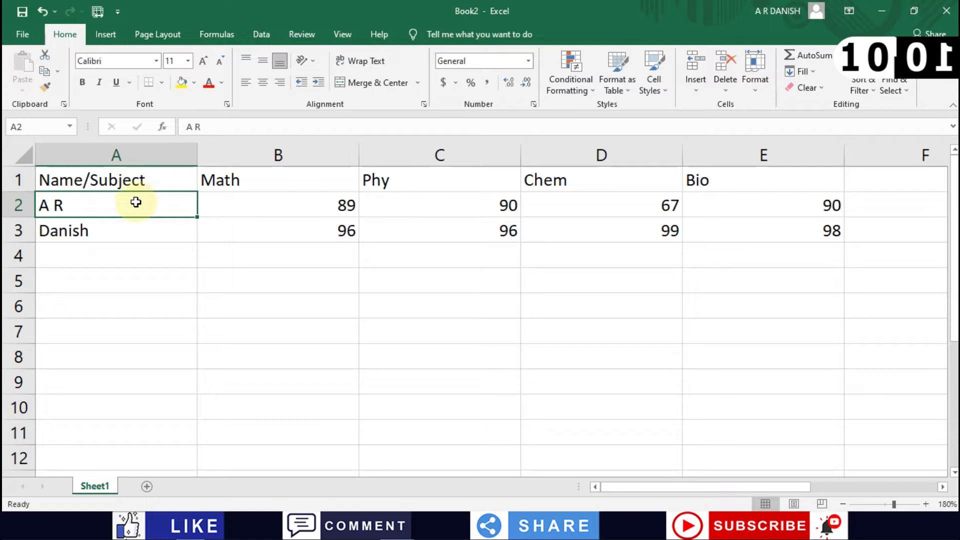
{"action": "left_click", "coordinate": [298, 208]}
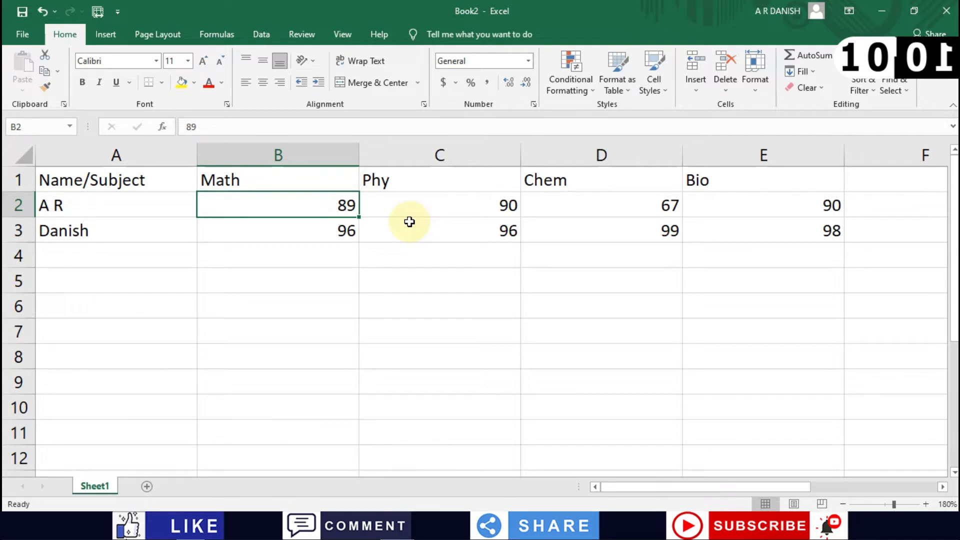
{"action": "left_click", "coordinate": [356, 230]}
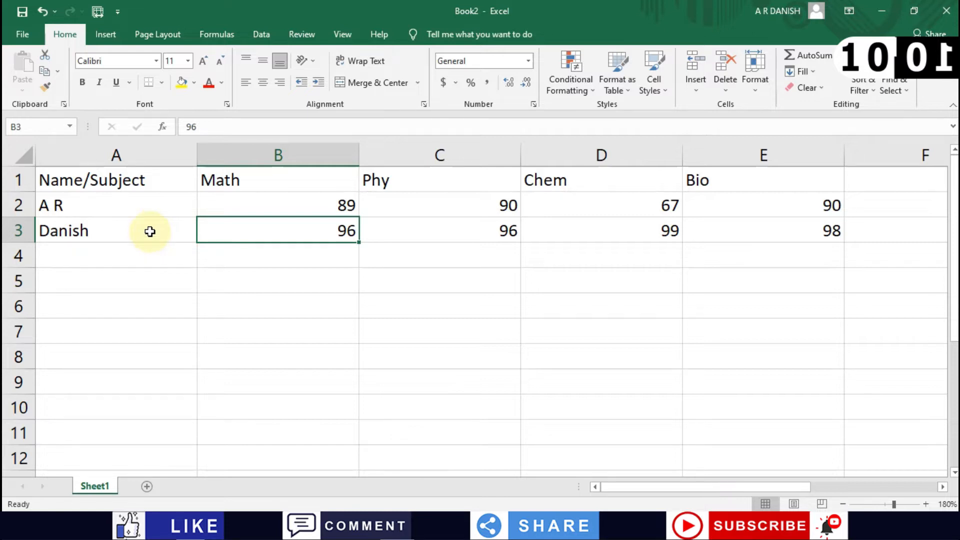
{"action": "left_click", "coordinate": [243, 189]}
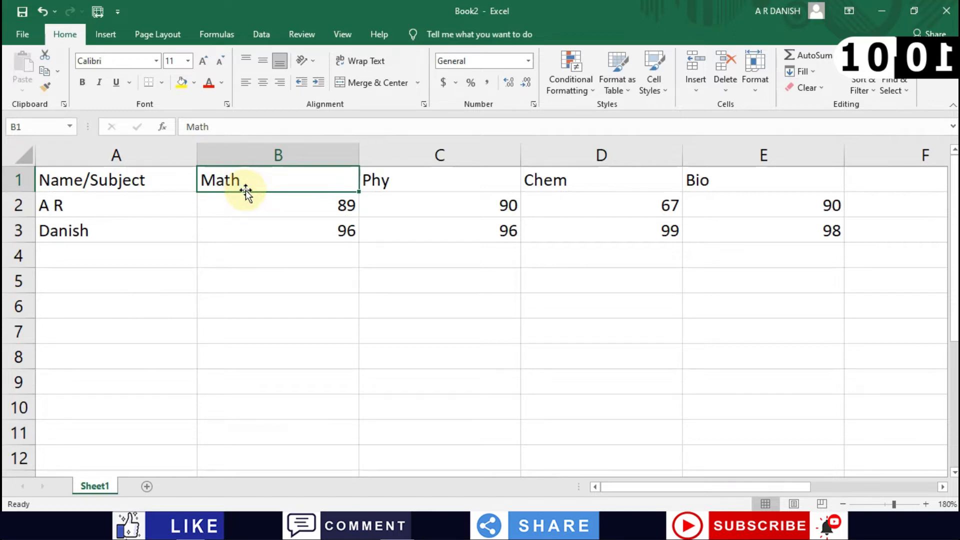
Enter 50O in cell B6, using the letter O as the final character instead of a zero.
{"action": "left_click", "coordinate": [233, 288]}
{"action": "left_click", "coordinate": [228, 306]}
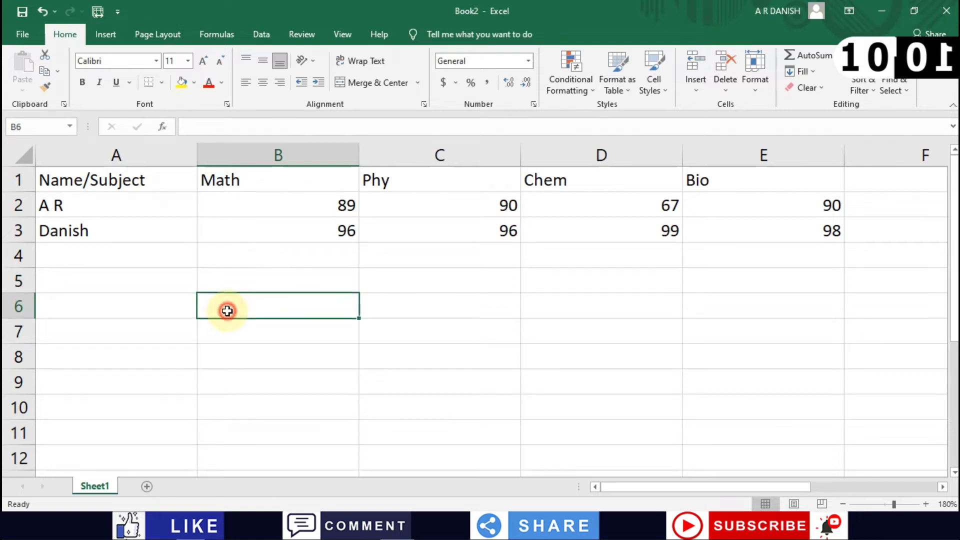
{"action": "double_click", "coordinate": [228, 311]}
{"action": "type", "text": "500"}
{"action": "key", "text": "BackSpace"}
{"action": "type", "text": "O"}
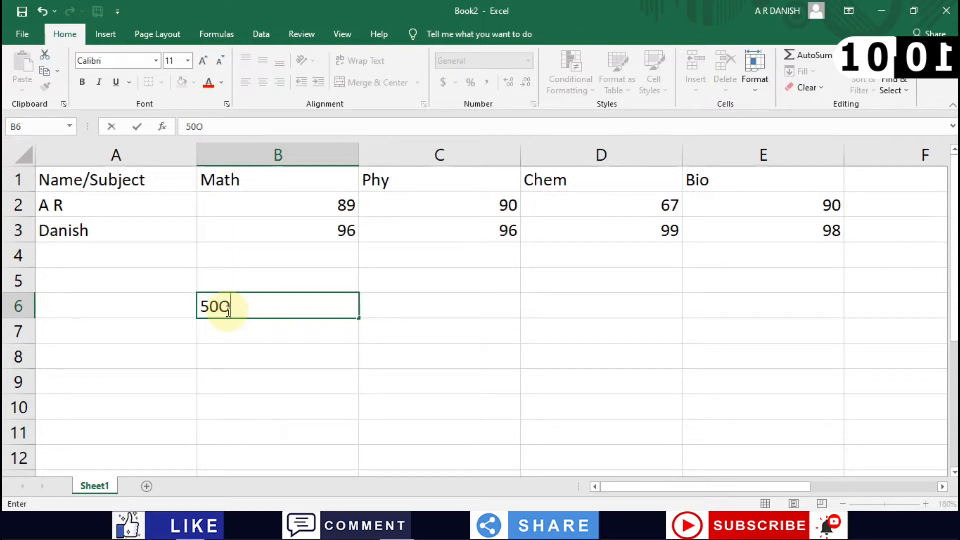
{"action": "key", "text": "Return"}
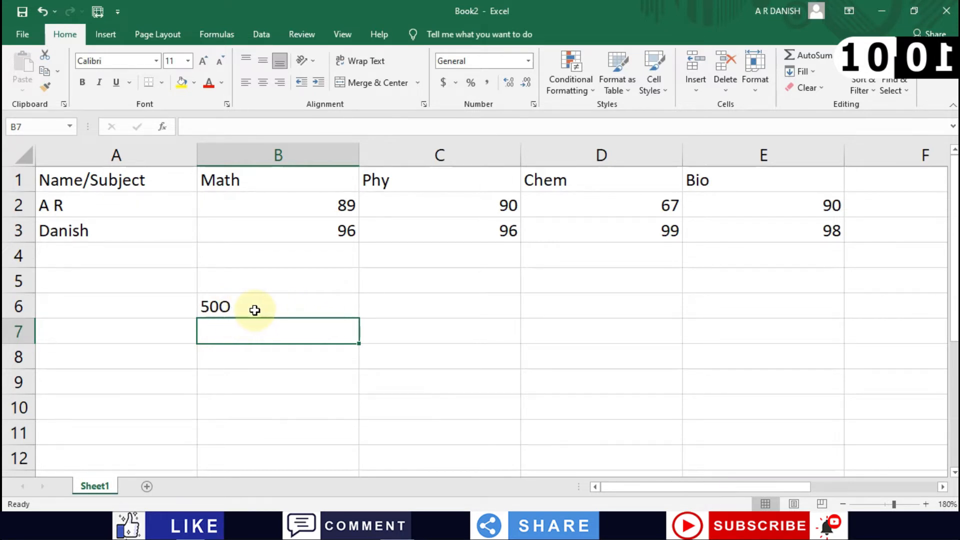
Edit cell B6 to replace the final letter O with a zero, making the value 500.
{"action": "left_click", "coordinate": [239, 307]}
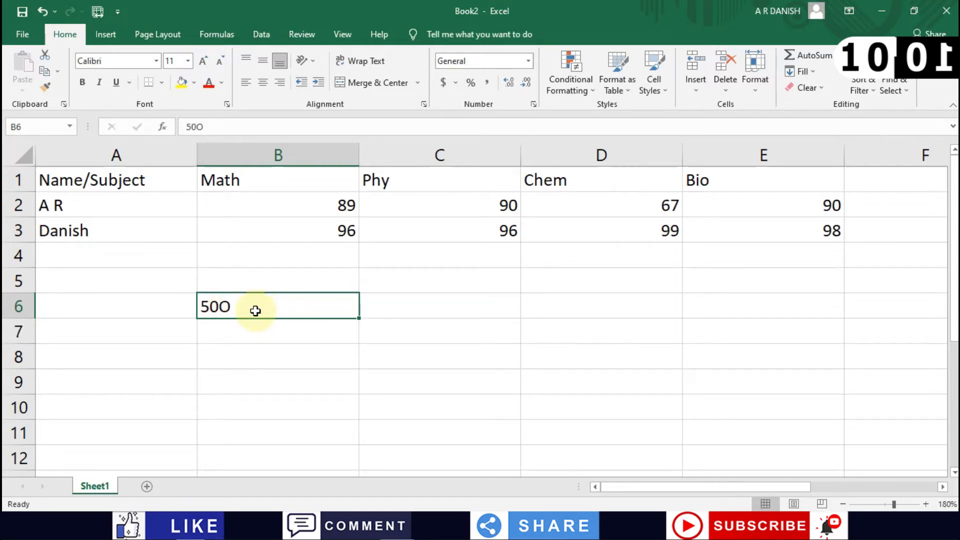
{"action": "double_click", "coordinate": [240, 311]}
{"action": "key", "text": "BackSpace"}
{"action": "type", "text": "0"}
{"action": "key", "text": "Return"}
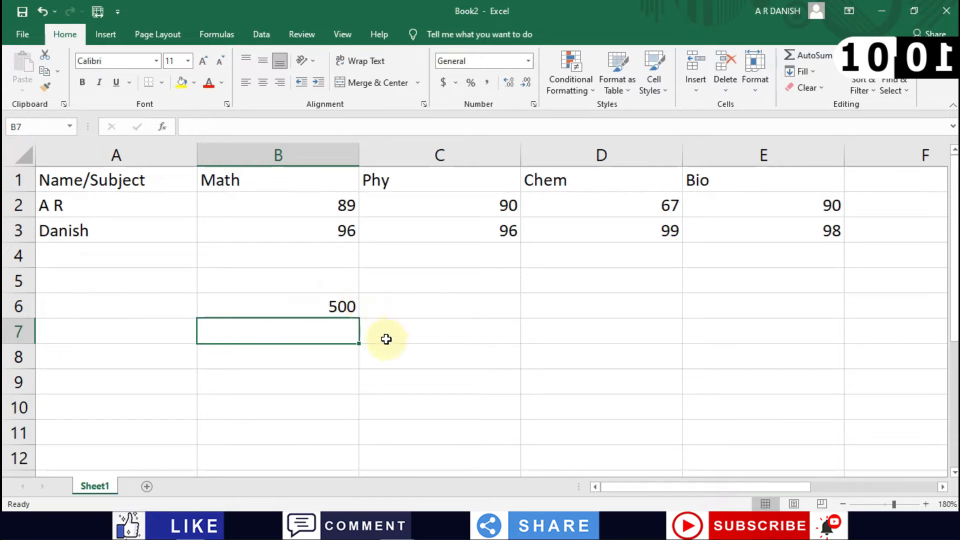
Overwrite the Name/Subject header in cell A1 with the text hidee.
{"action": "scroll", "coordinate": [371, 345], "scroll_direction": "down", "scroll_amount": 2}
{"action": "scroll", "coordinate": [371, 346], "scroll_direction": "up", "scroll_amount": 2}
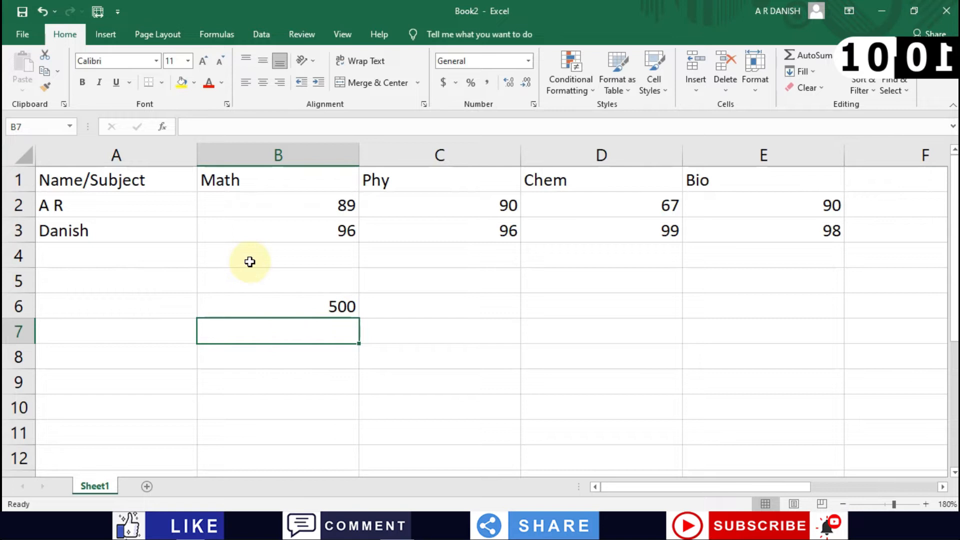
{"action": "left_click", "coordinate": [115, 183]}
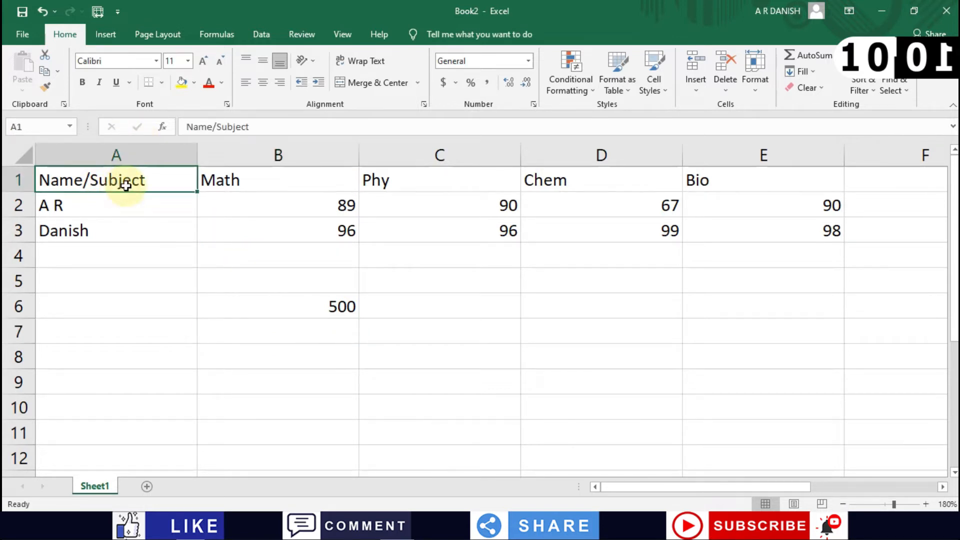
{"action": "type", "text": "hidee"}
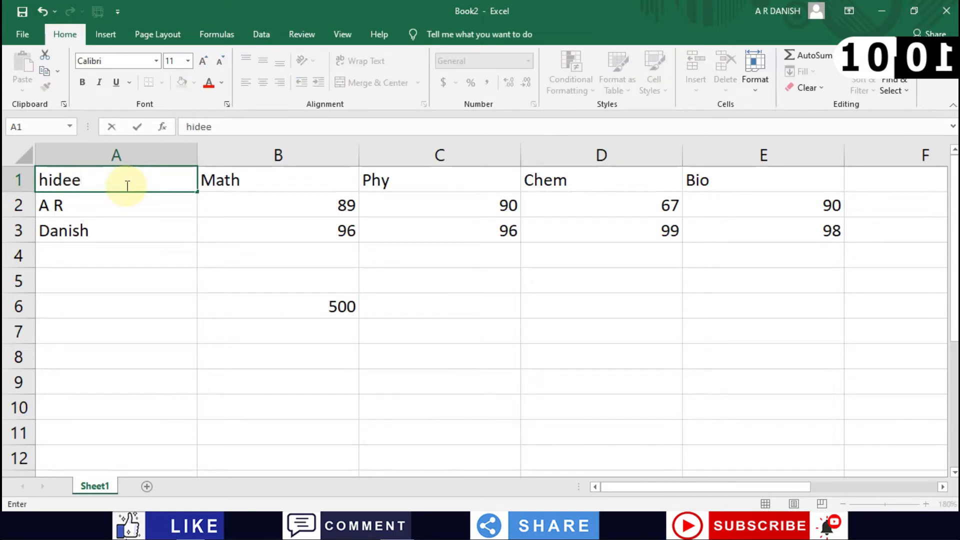
{"action": "key", "text": "Return"}
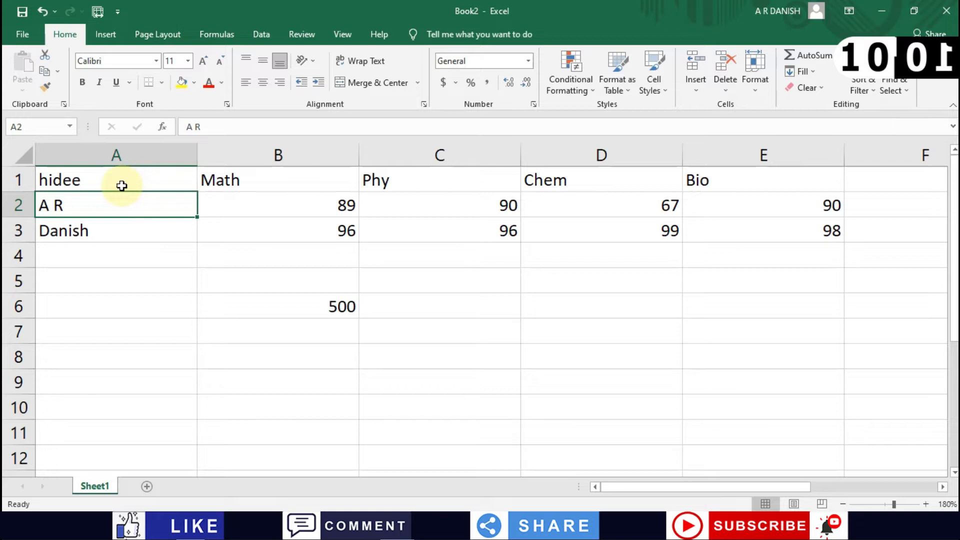
Replace the text in cell A1 with hfekf.
{"action": "left_click", "coordinate": [96, 185]}
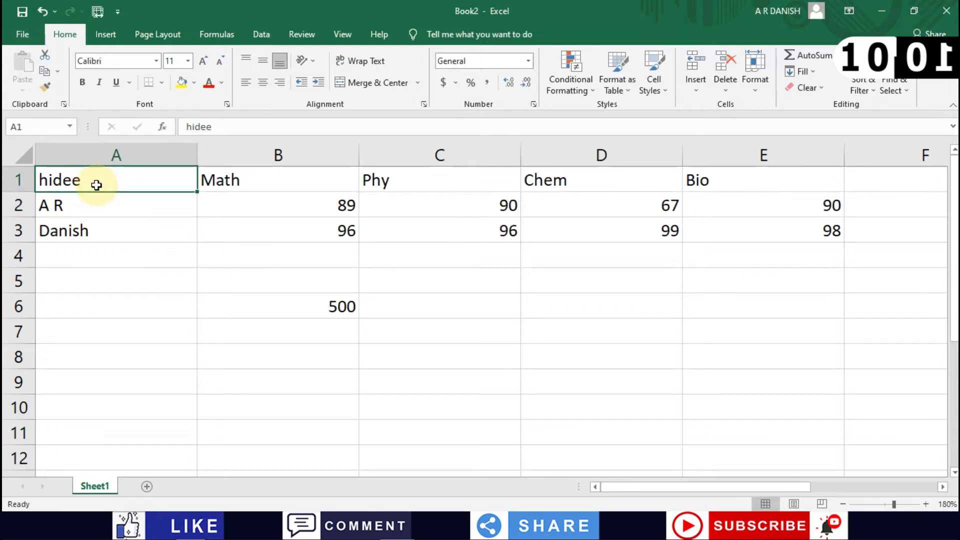
{"action": "type", "text": "hfekf"}
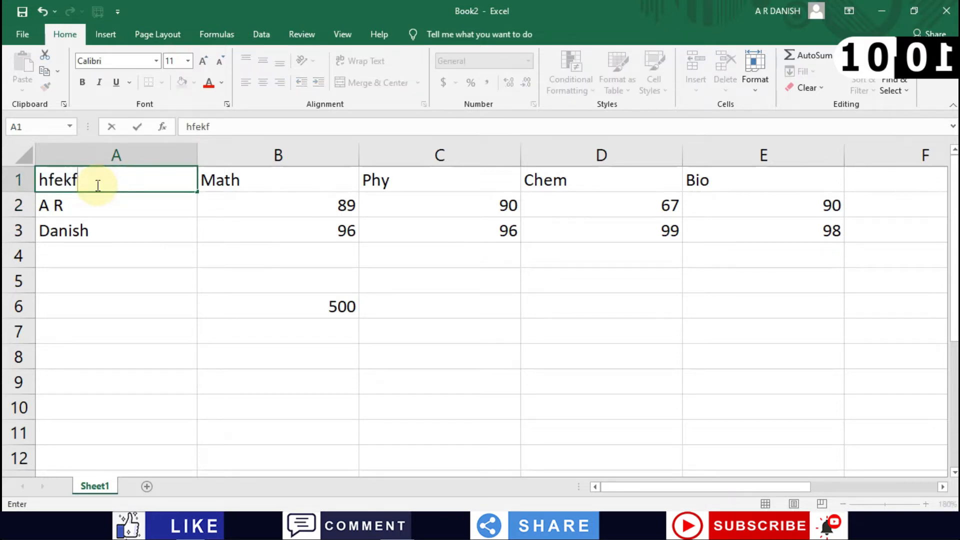
{"action": "left_click", "coordinate": [91, 183]}
Append feafea to the end of the text in cell A1 and commit the entry.
{"action": "left_click", "coordinate": [229, 128]}
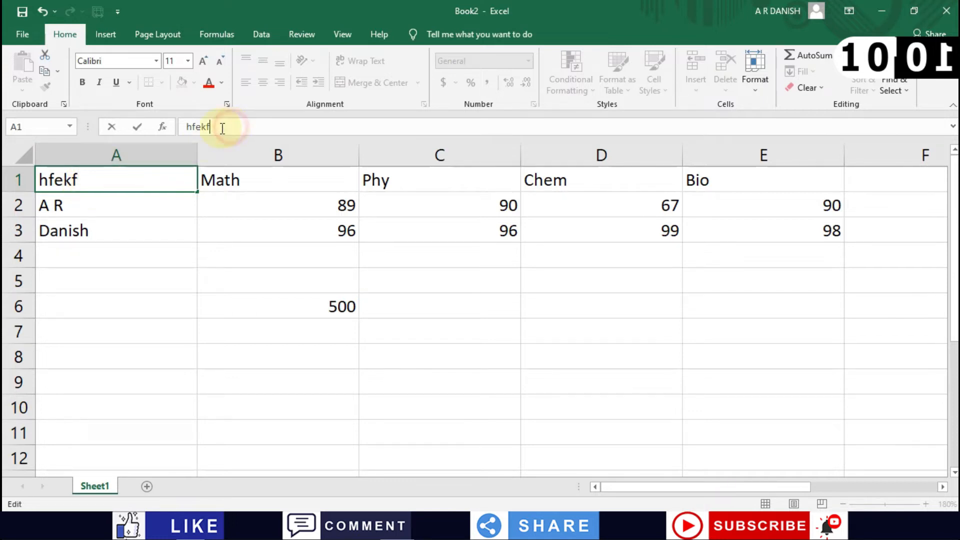
{"action": "left_click_drag", "start_coordinate": [228, 129], "coordinate": [180, 128]}
{"action": "left_click", "coordinate": [251, 134]}
{"action": "double_click", "coordinate": [193, 133]}
{"action": "left_click", "coordinate": [260, 120]}
{"action": "double_click", "coordinate": [239, 121]}
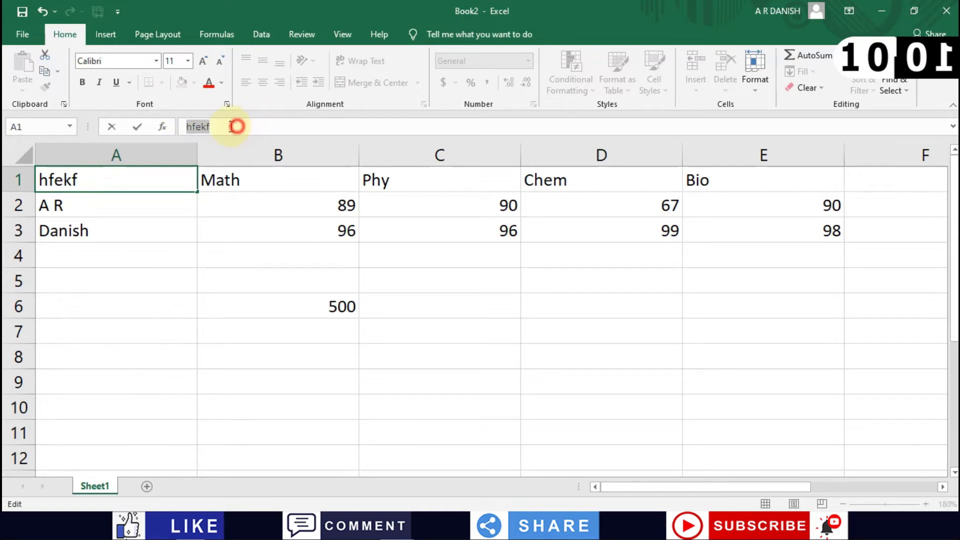
{"action": "left_click", "coordinate": [221, 128]}
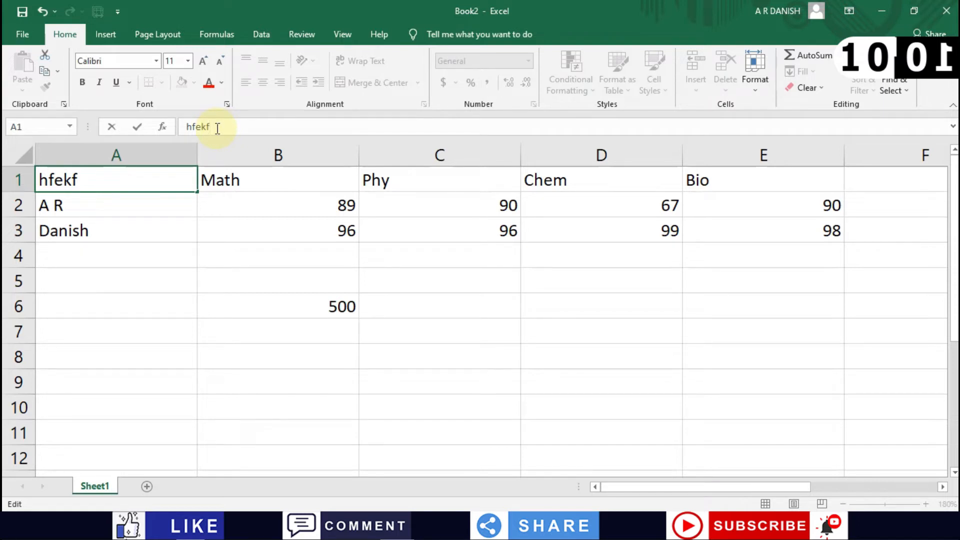
{"action": "type", "text": "feafea"}
{"action": "key", "text": "Return"}
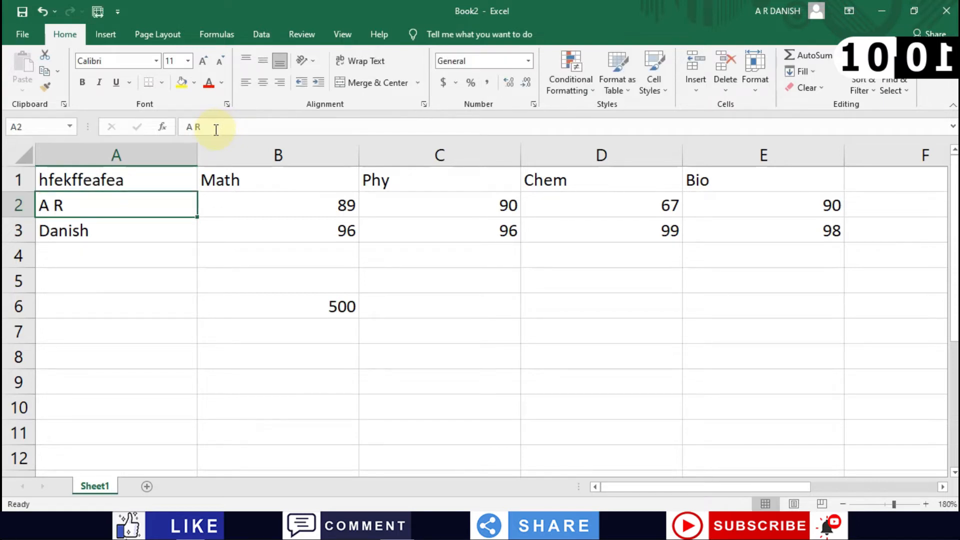
Undo the last two changes to the header in cell A1.
{"action": "left_click", "coordinate": [122, 177]}
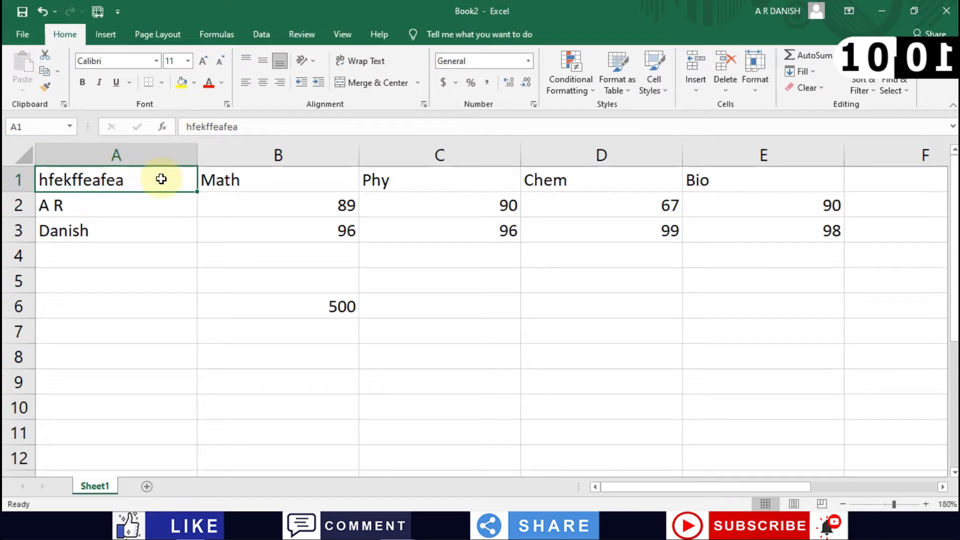
{"action": "key", "text": "ctrl+z"}
{"action": "key", "text": "ctrl+z"}
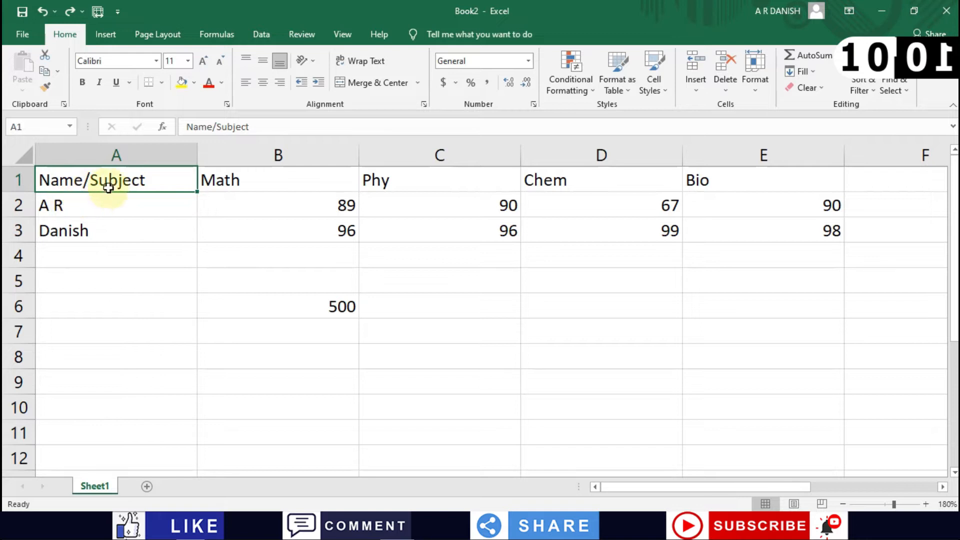
{"action": "left_click", "coordinate": [129, 212]}
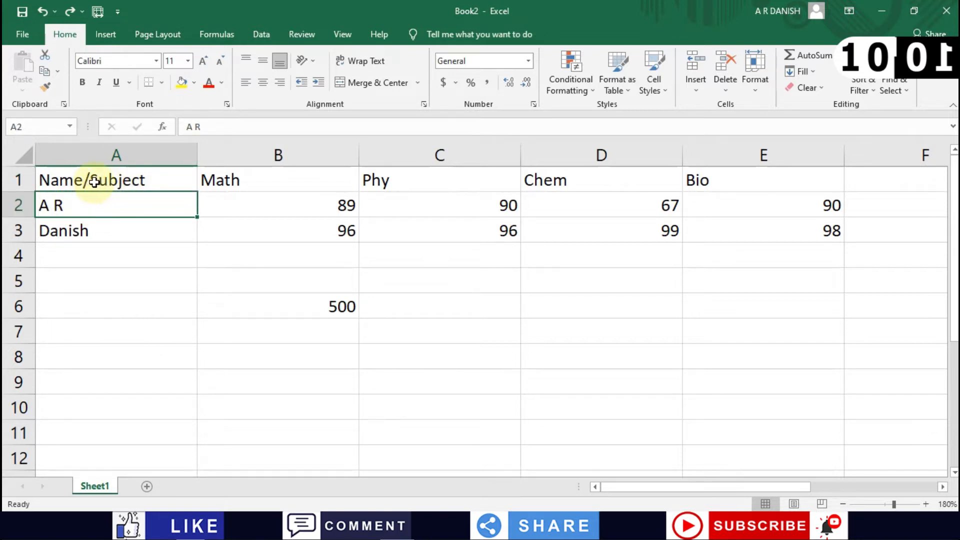
Try overwriting the Name/Subject header in cell A1 with new text, and undo the change.
{"action": "left_click", "coordinate": [128, 182]}
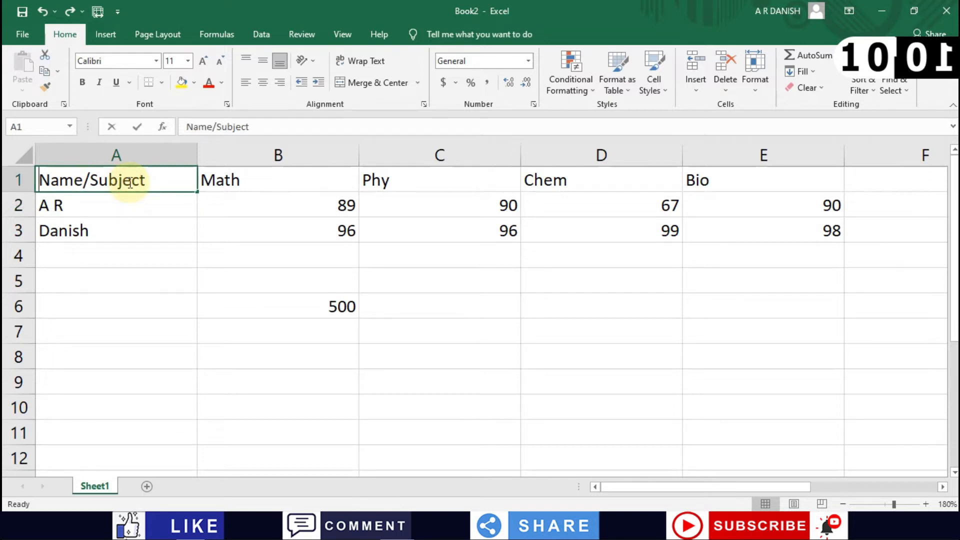
{"action": "type", "text": "d"}
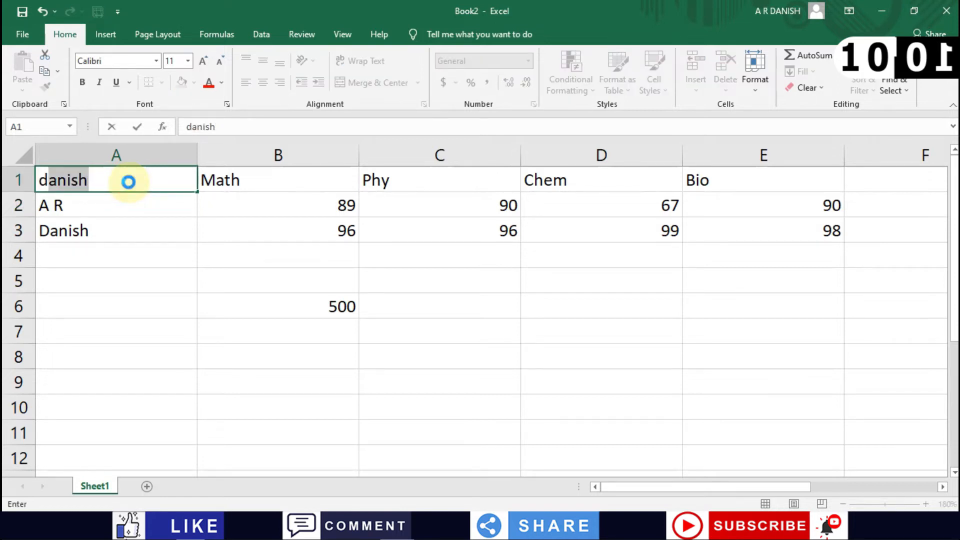
{"action": "left_click", "coordinate": [75, 275]}
{"action": "key", "text": "ctrl+z"}
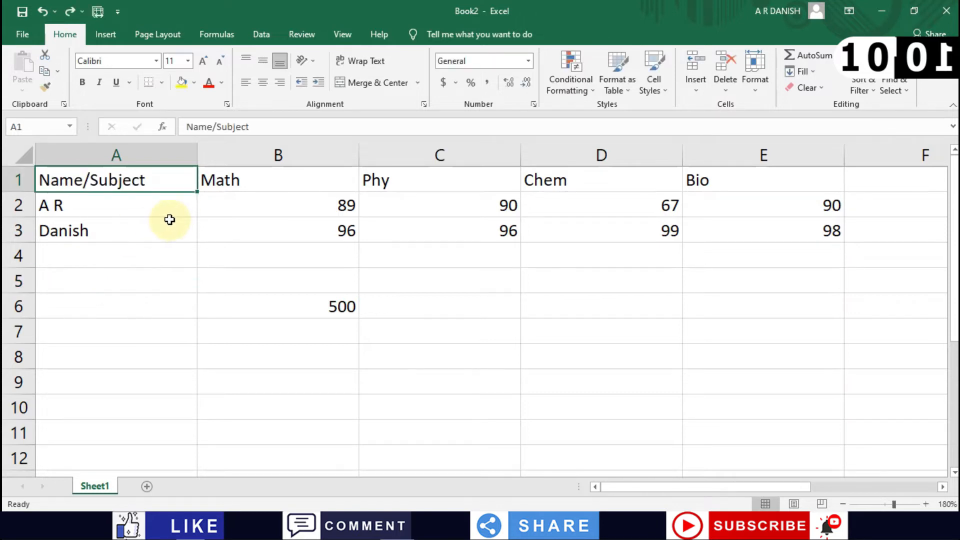
Edit the header in cell A1 in place, removing Name/ so that only Subject remains.
{"action": "double_click", "coordinate": [84, 181]}
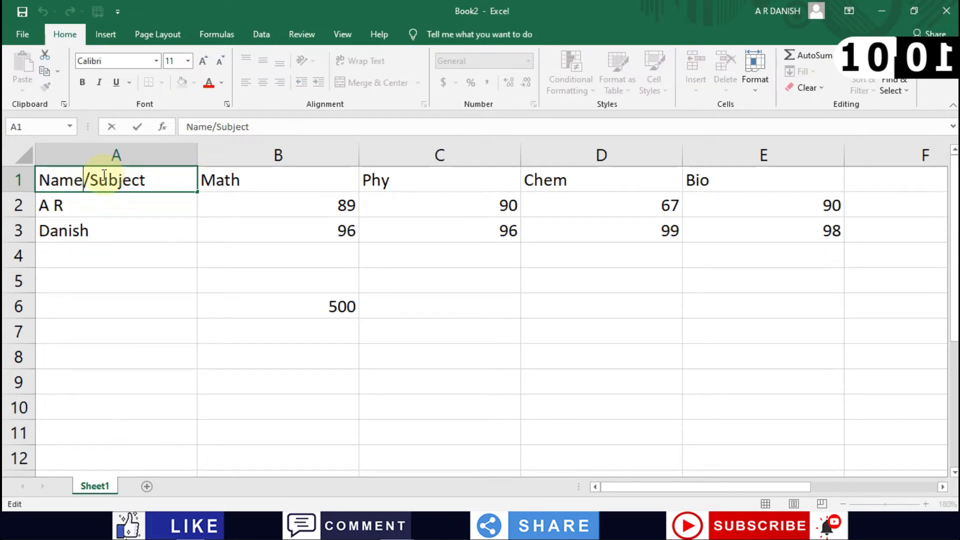
{"action": "key", "text": "BackSpace"}
{"action": "key", "text": "BackSpace"}
{"action": "key", "text": "BackSpace"}
{"action": "key", "text": "Delete"}
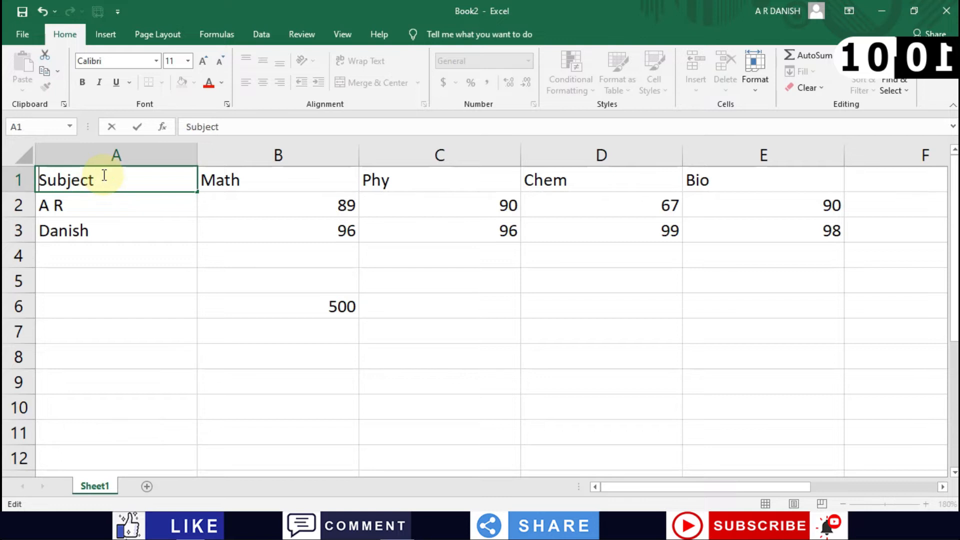
{"action": "key", "text": "Return"}
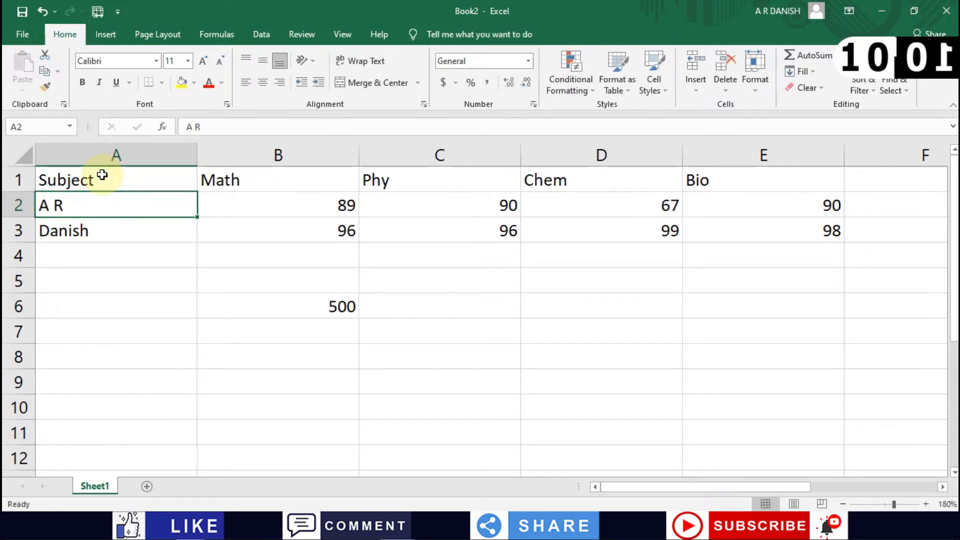
Append Name to the existing text in cell A1 so the header reads Subject Name.
{"action": "left_click", "coordinate": [83, 182]}
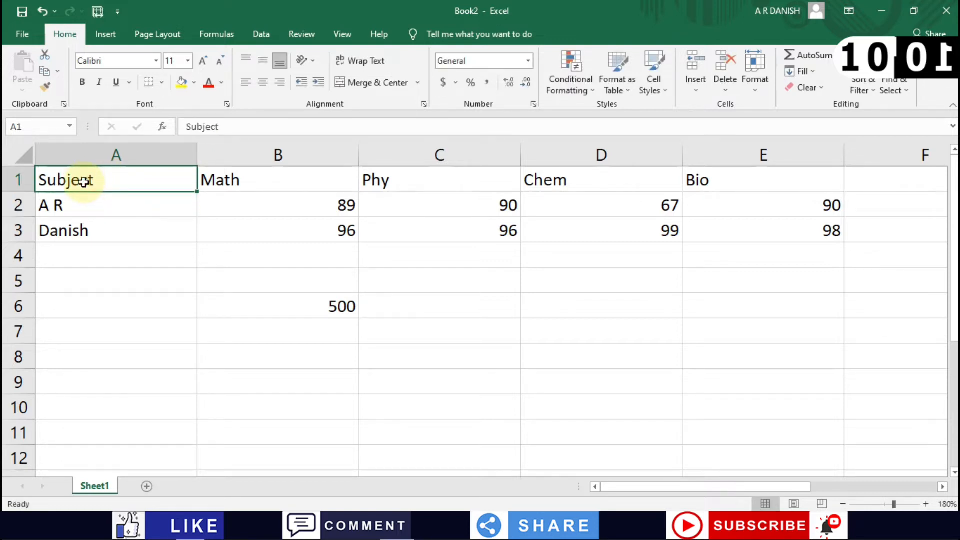
{"action": "double_click", "coordinate": [84, 183]}
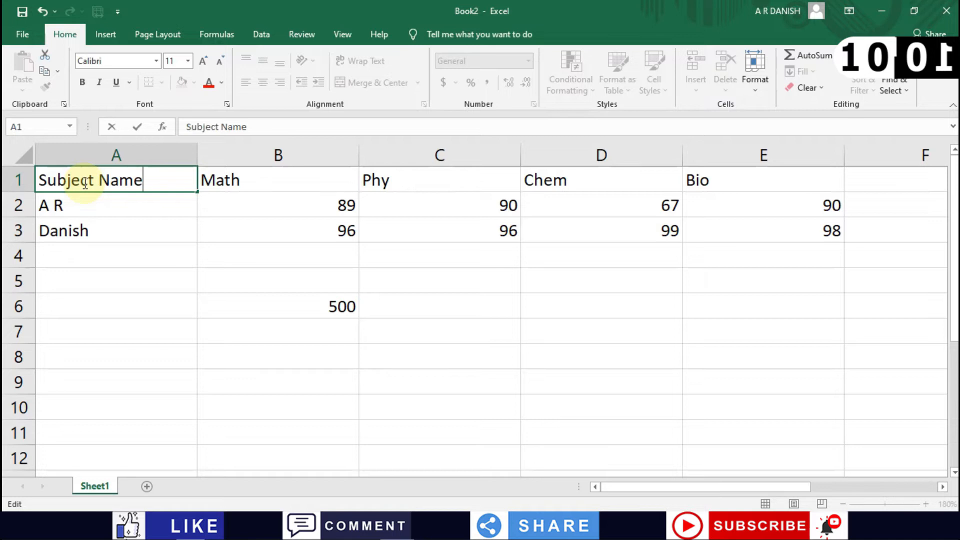
{"action": "type", "text": "Name"}
{"action": "left_click", "coordinate": [212, 175]}
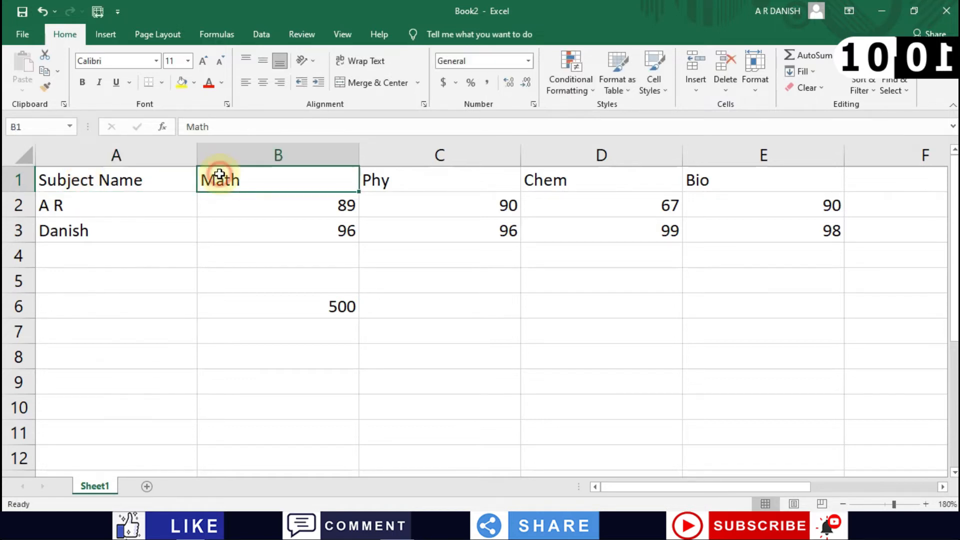
{"action": "left_click", "coordinate": [145, 185]}
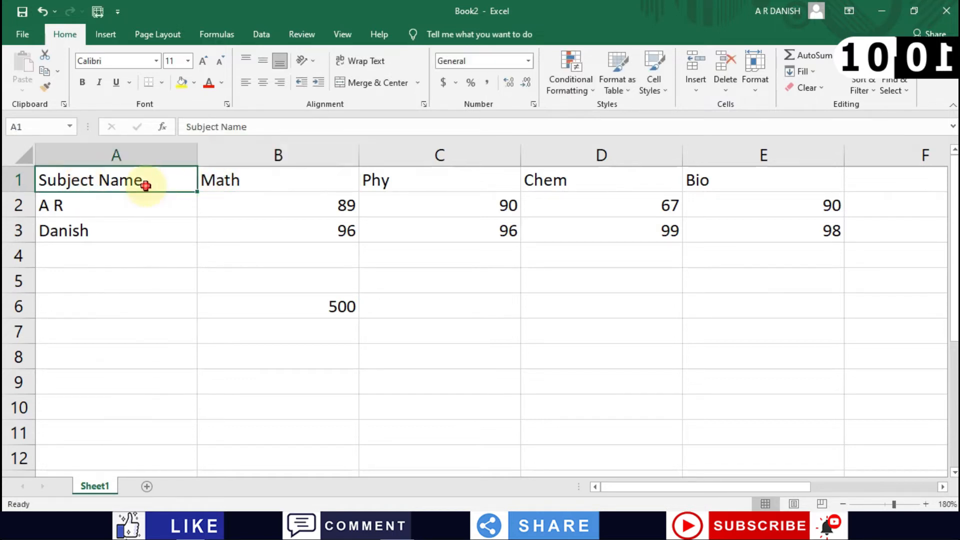
{"action": "left_click", "coordinate": [244, 186]}
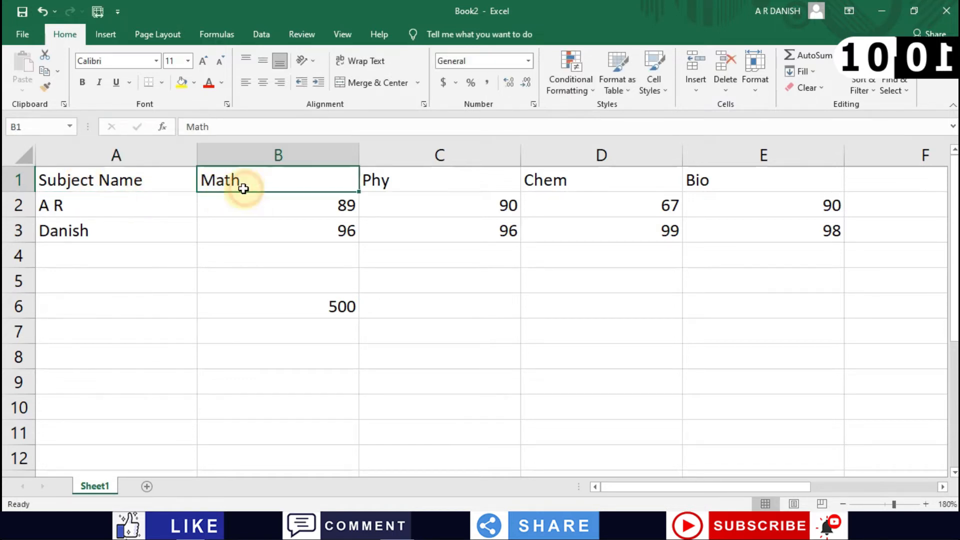
{"action": "left_click", "coordinate": [161, 186]}
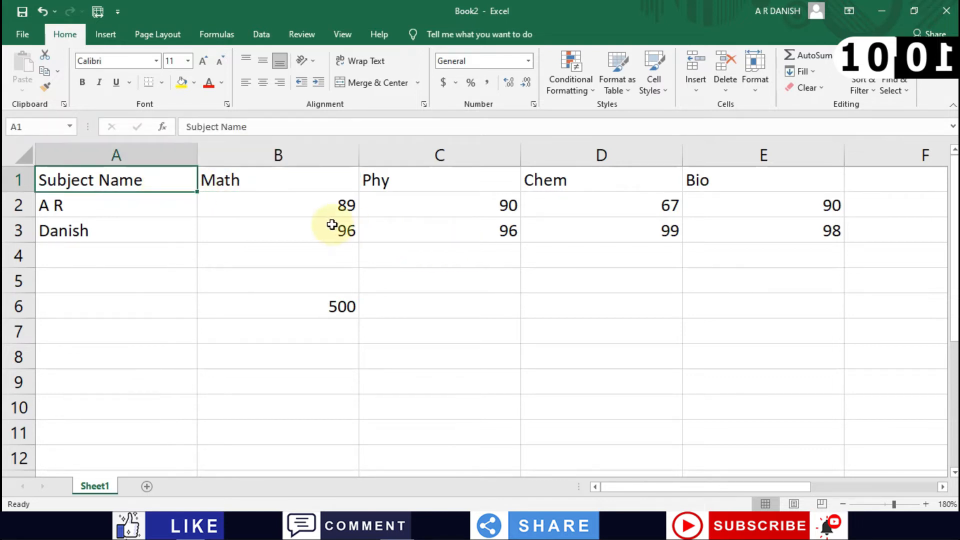
{"action": "left_click", "coordinate": [218, 180]}
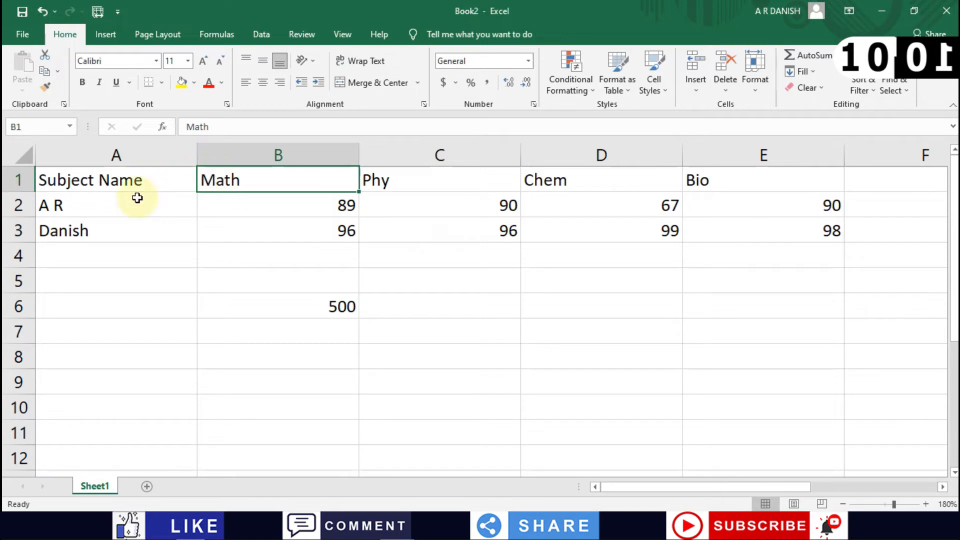
{"action": "left_click", "coordinate": [125, 214]}
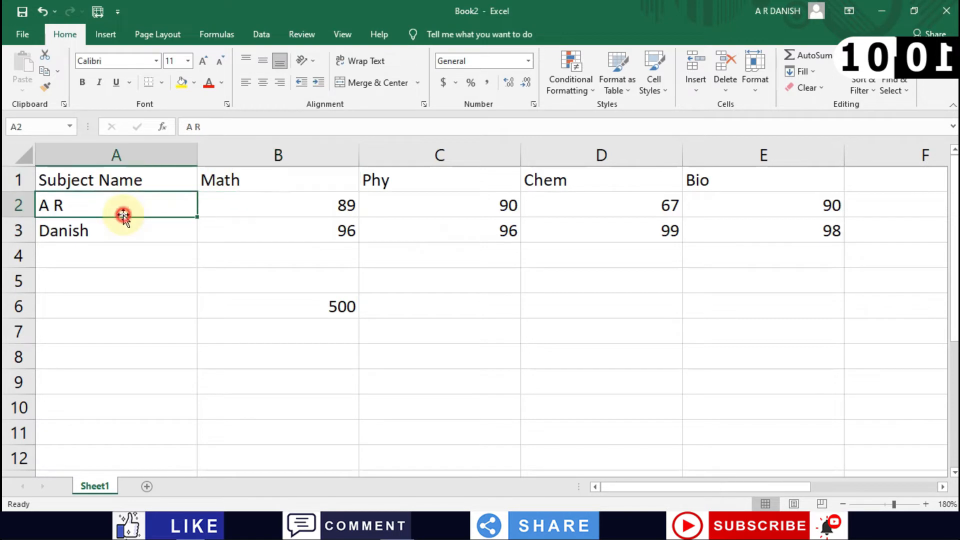
Clear the contents of the header cell A1 and undo the deletion.
{"action": "left_click", "coordinate": [156, 183]}
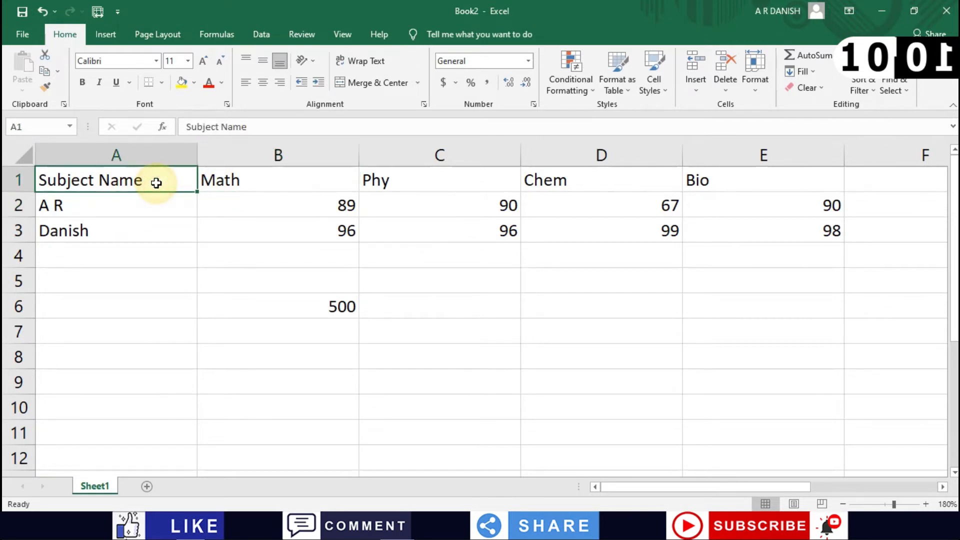
{"action": "key", "text": "Delete"}
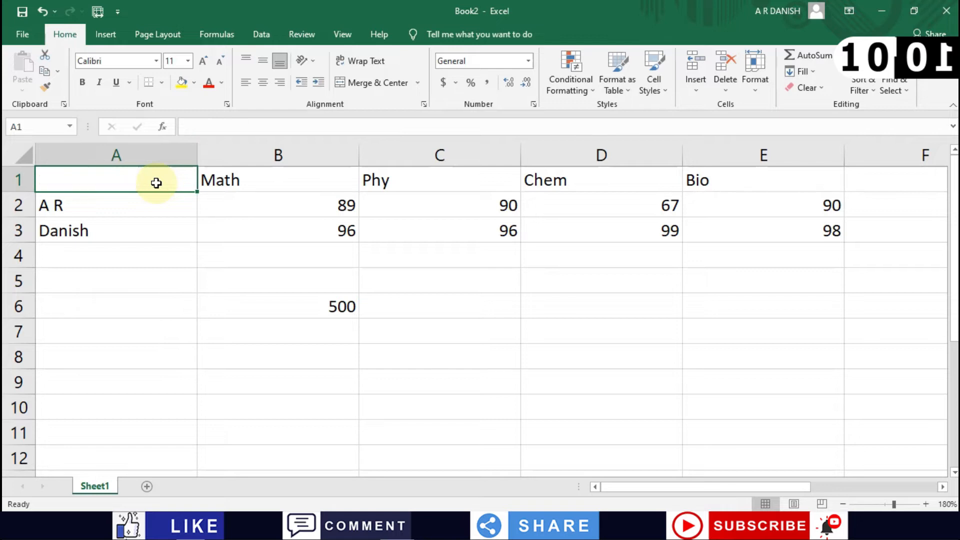
{"action": "key", "text": "ctrl+z"}
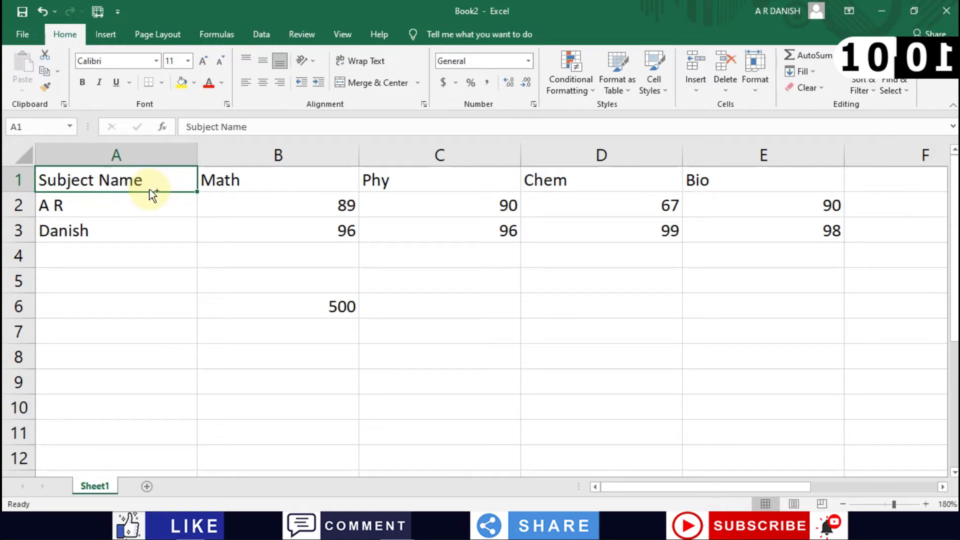
Restore the header in cell A1 to Name/Subject.
{"action": "left_click", "coordinate": [113, 223]}
{"action": "left_click", "coordinate": [137, 185]}
{"action": "type", "text": "Name/Subject"}
{"action": "left_click", "coordinate": [114, 213]}
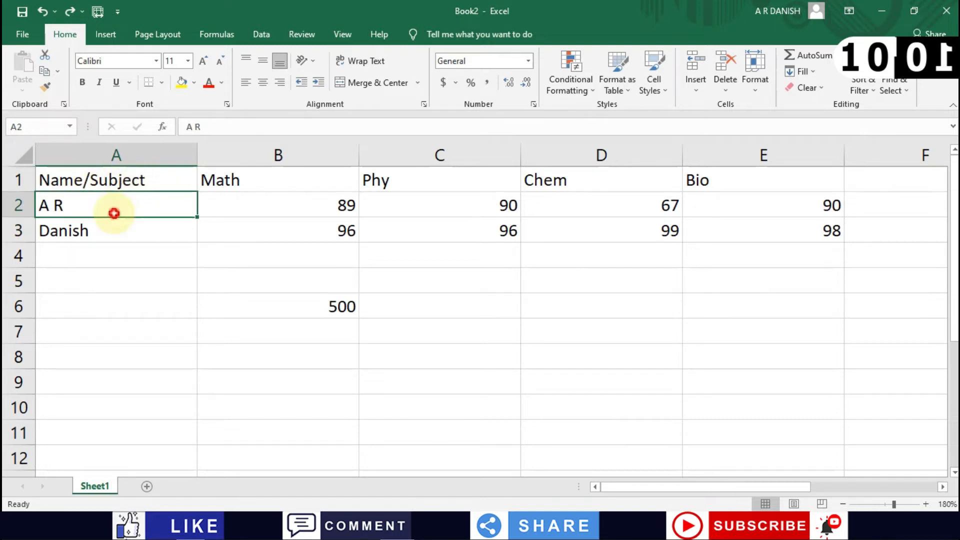
Move the active cell around the marks table and the empty cells beside and below it, ending at cell A5.
{"action": "left_click", "coordinate": [267, 216]}
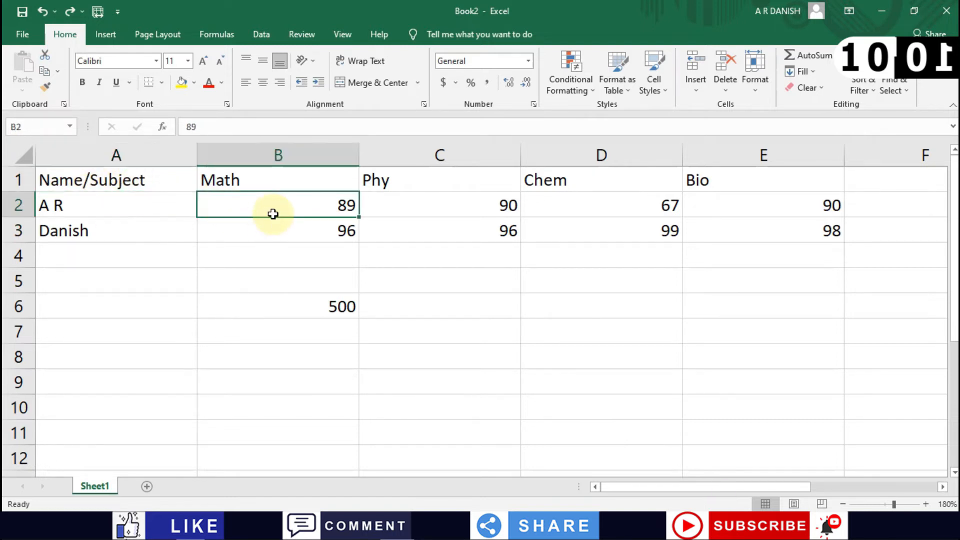
{"action": "left_click", "coordinate": [398, 249]}
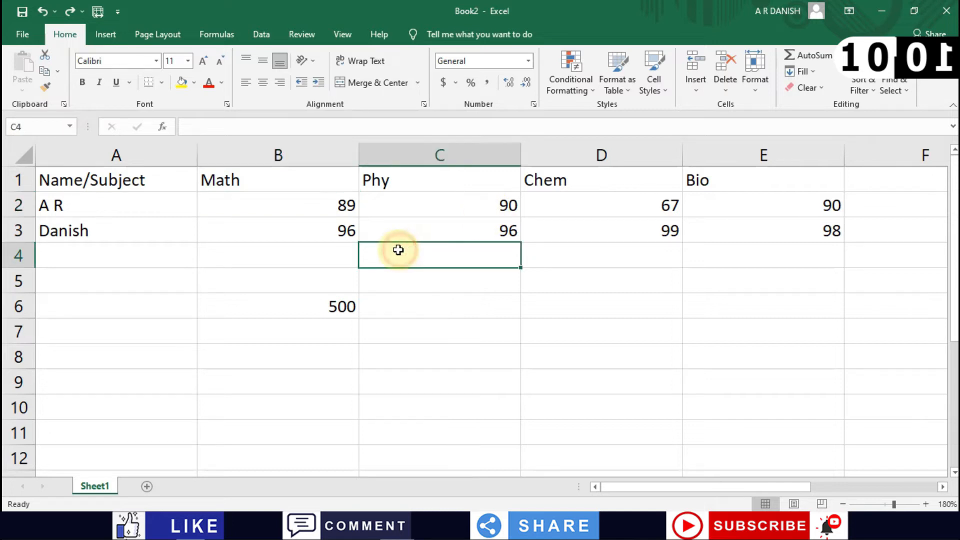
{"action": "key", "text": "Up"}
{"action": "key", "text": "Left"}
{"action": "key", "text": "Left"}
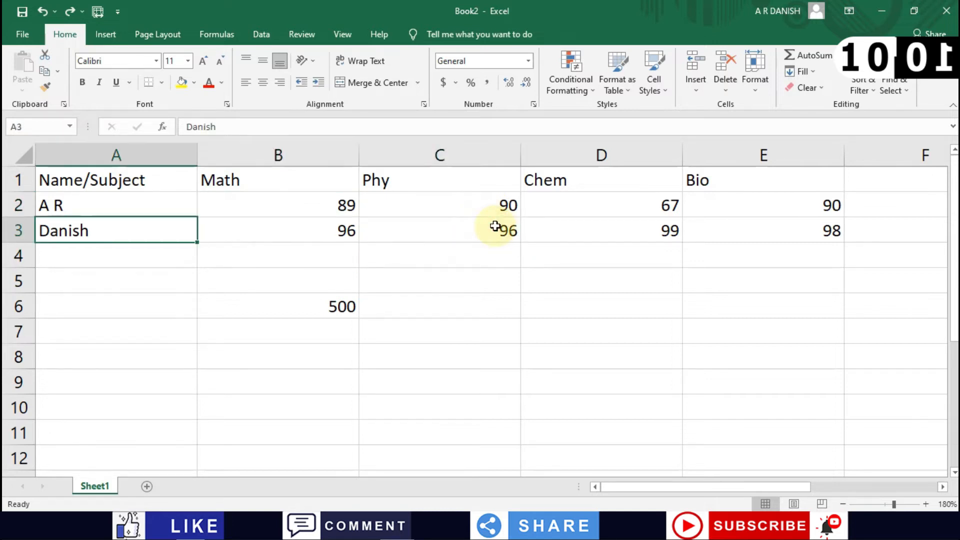
{"action": "key", "text": "Up"}
{"action": "key", "text": "Right"}
{"action": "key", "text": "Up"}
{"action": "key", "text": "Right"}
{"action": "key", "text": "Right"}
{"action": "key", "text": "Right"}
{"action": "key", "text": "Right"}
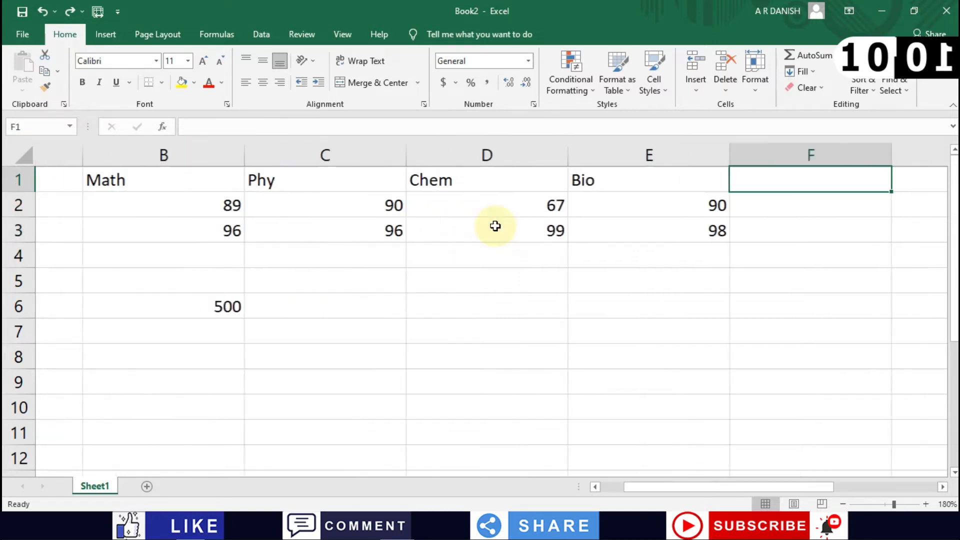
{"action": "key", "text": "Left"}
{"action": "key", "text": "Left"}
{"action": "key", "text": "Down"}
{"action": "key", "text": "Down"}
{"action": "key", "text": "Down"}
{"action": "key", "text": "Down"}
{"action": "key", "text": "Down"}
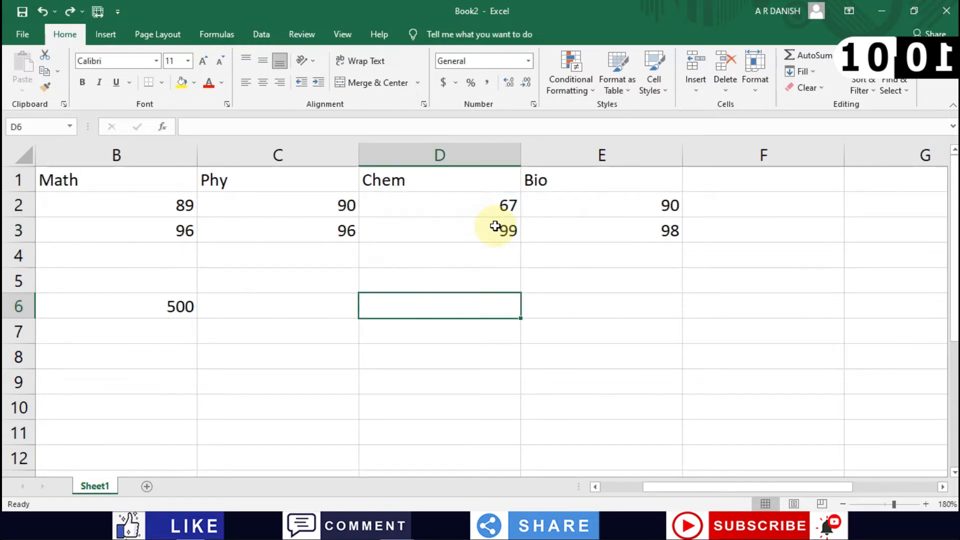
{"action": "key", "text": "Left"}
{"action": "key", "text": "Left"}
{"action": "key", "text": "Left"}
{"action": "key", "text": "Up"}
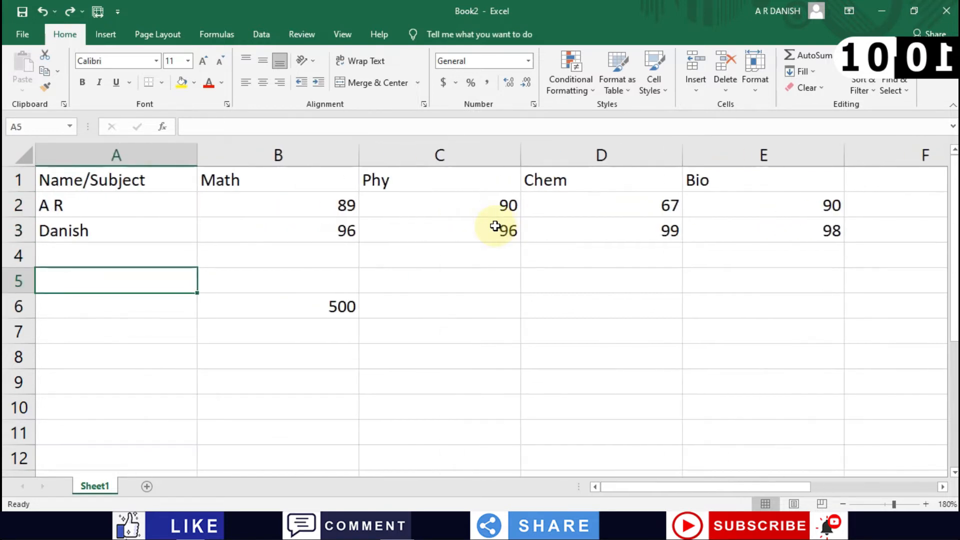
Jump directly from cell C6 to cell D3 by entering its cell reference.
{"action": "left_click", "coordinate": [360, 308]}
{"action": "left_click", "coordinate": [43, 127]}
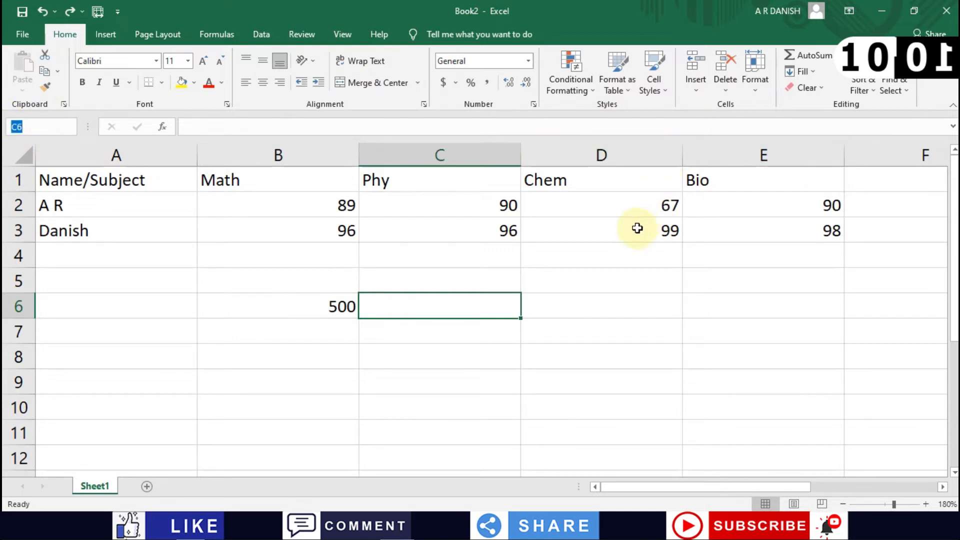
{"action": "type", "text": "D"}
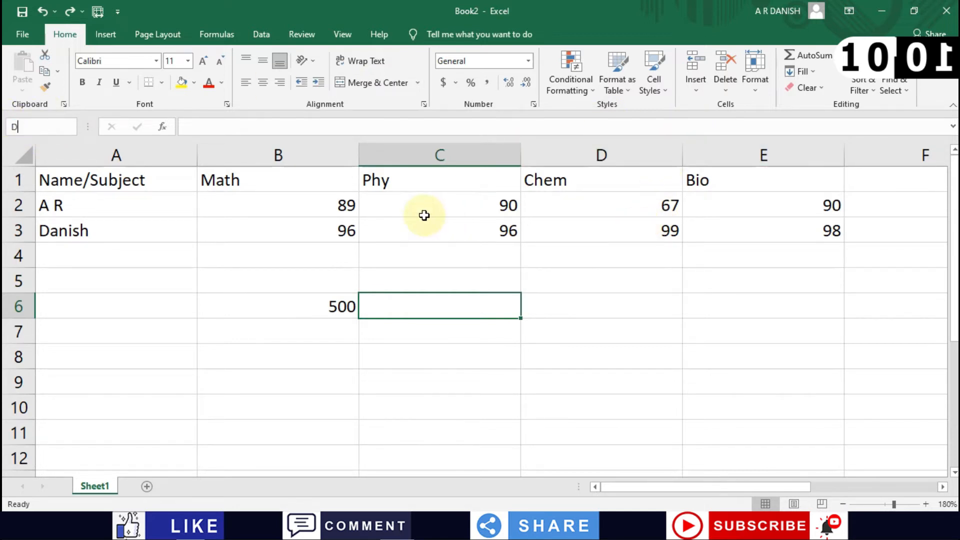
{"action": "type", "text": "3"}
{"action": "key", "text": "Return"}
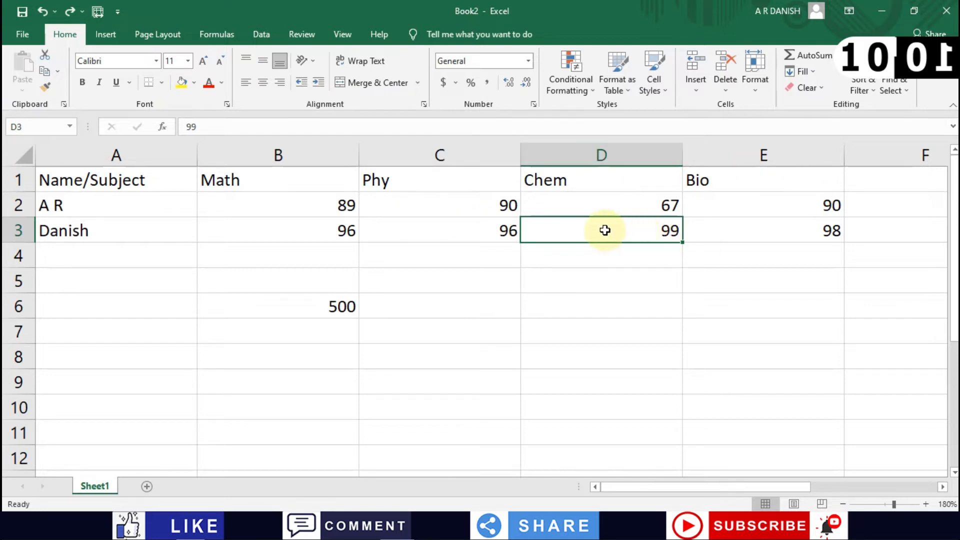
Overwrite the Chem mark in cell D3 with 89.
{"action": "type", "text": "da"}
{"action": "type", "text": "d"}
{"action": "key", "text": "BackSpace"}
{"action": "key", "text": "BackSpace"}
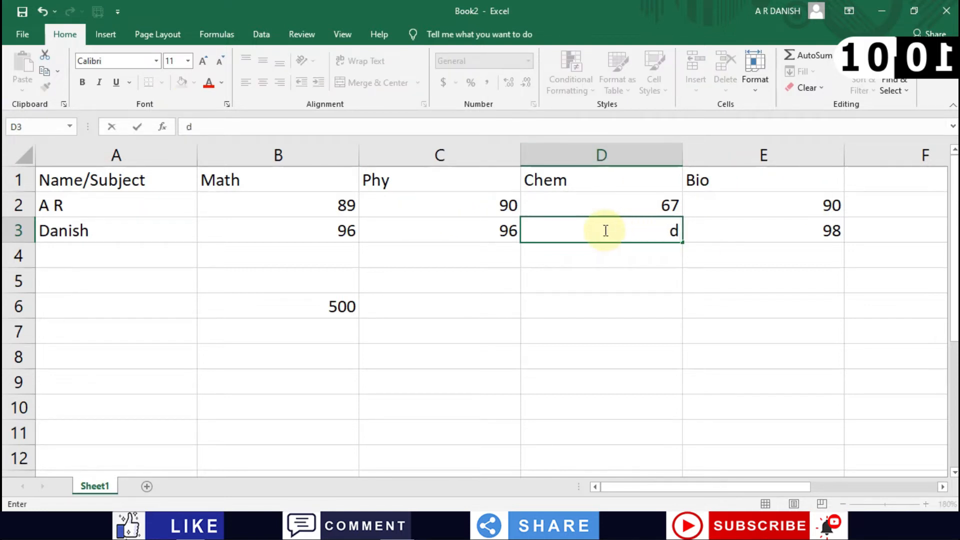
{"action": "type", "text": "89"}
{"action": "key", "text": "Return"}
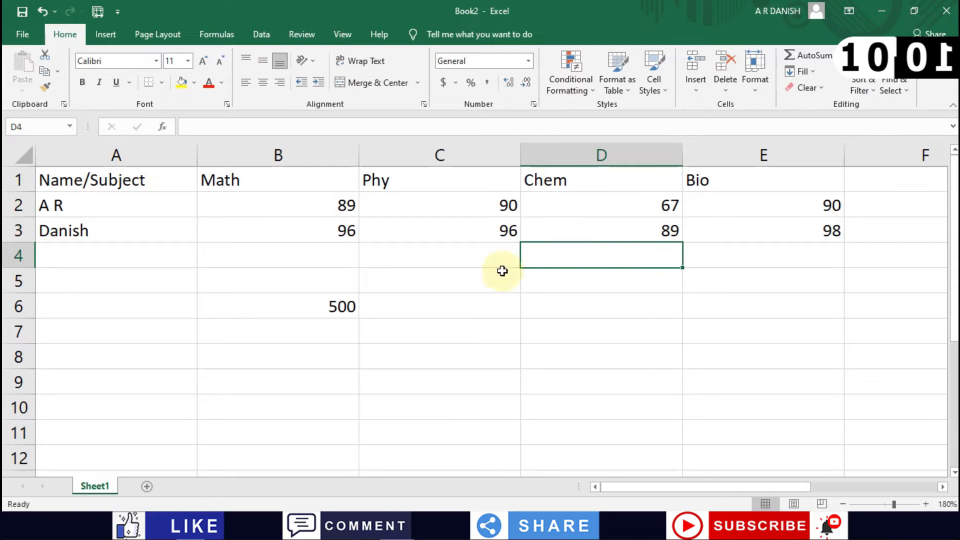
Enter the date 29/05/2021 in cell C7 and select that cell again.
{"action": "left_click", "coordinate": [379, 272]}
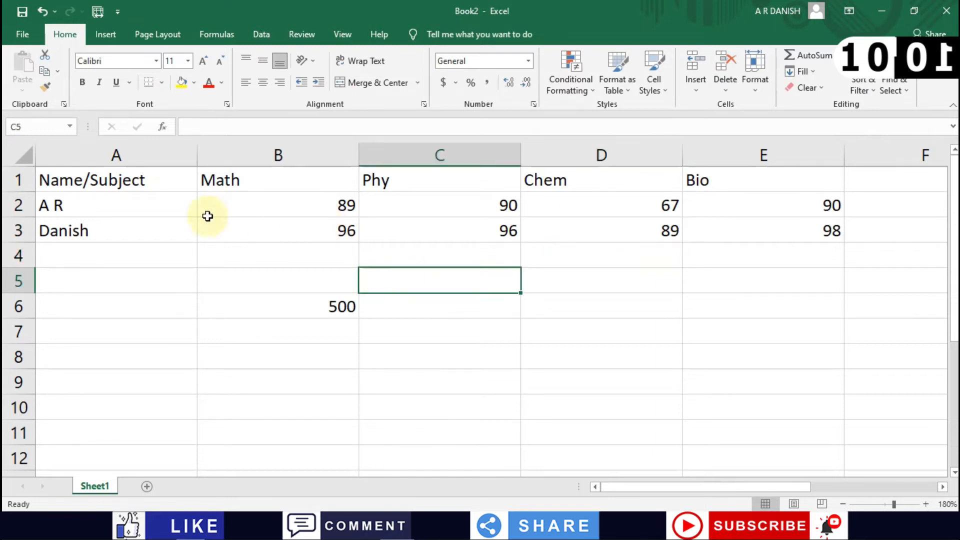
{"action": "left_click", "coordinate": [457, 335]}
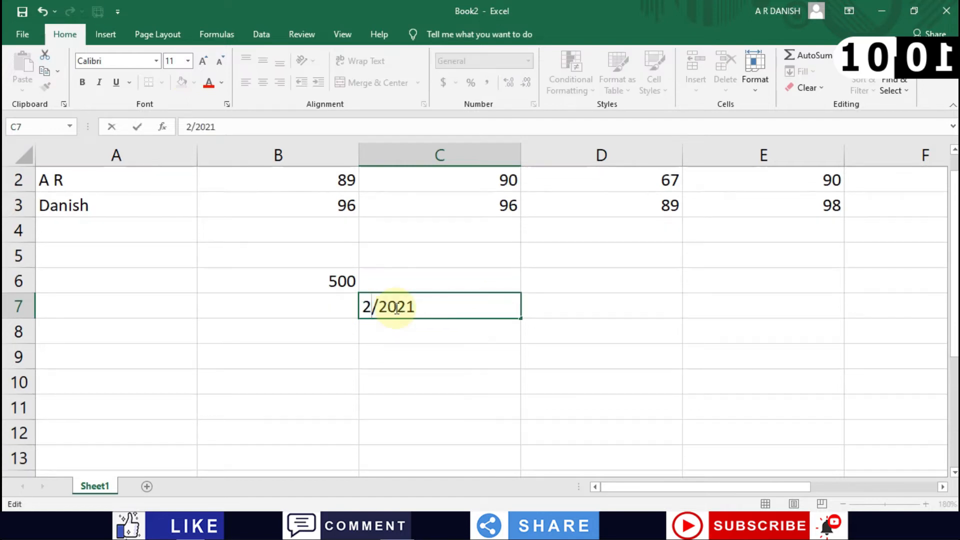
{"action": "type", "text": "9/05/2021"}
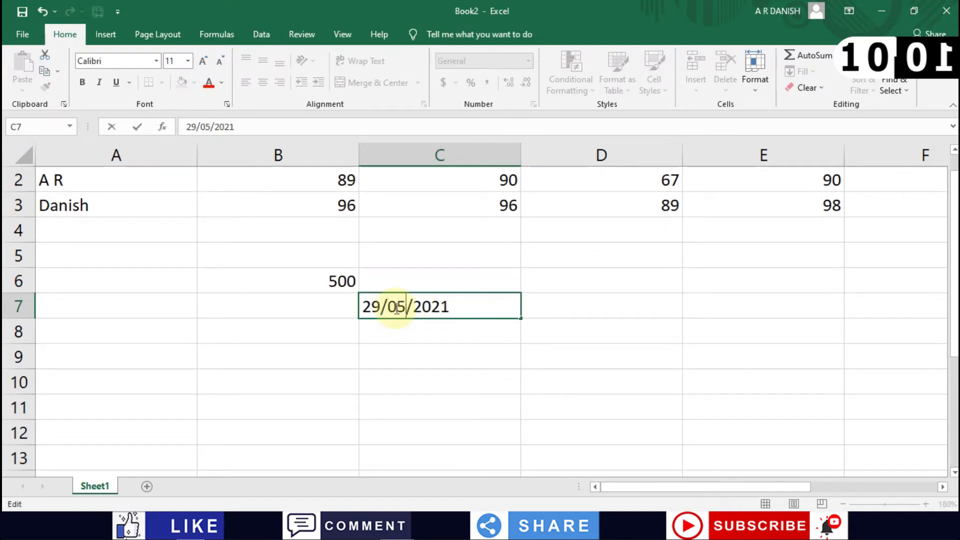
{"action": "key", "text": "Return"}
{"action": "left_click", "coordinate": [497, 306]}
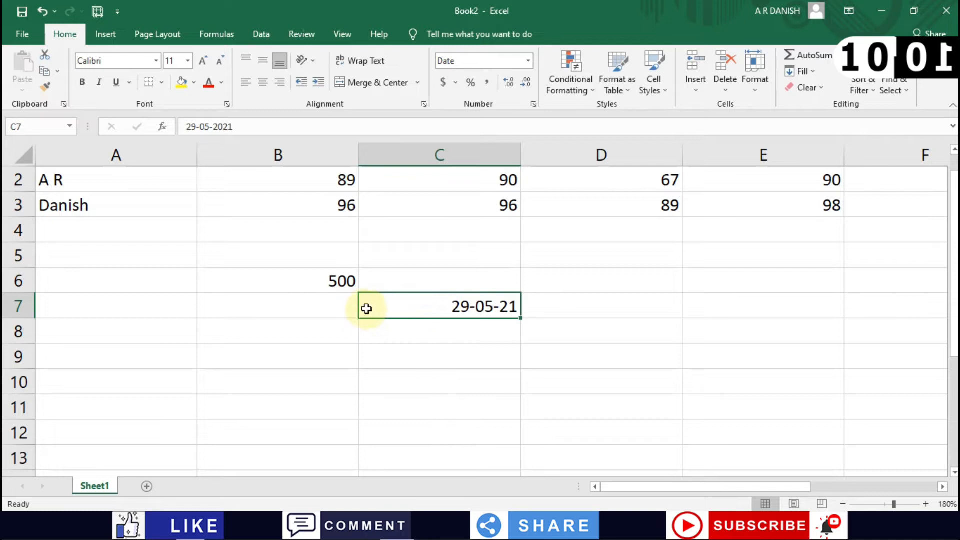
Enter the formula =(C7+100) in cell C8 to calculate the date 100 days after the one in C7.
{"action": "left_click", "coordinate": [498, 328]}
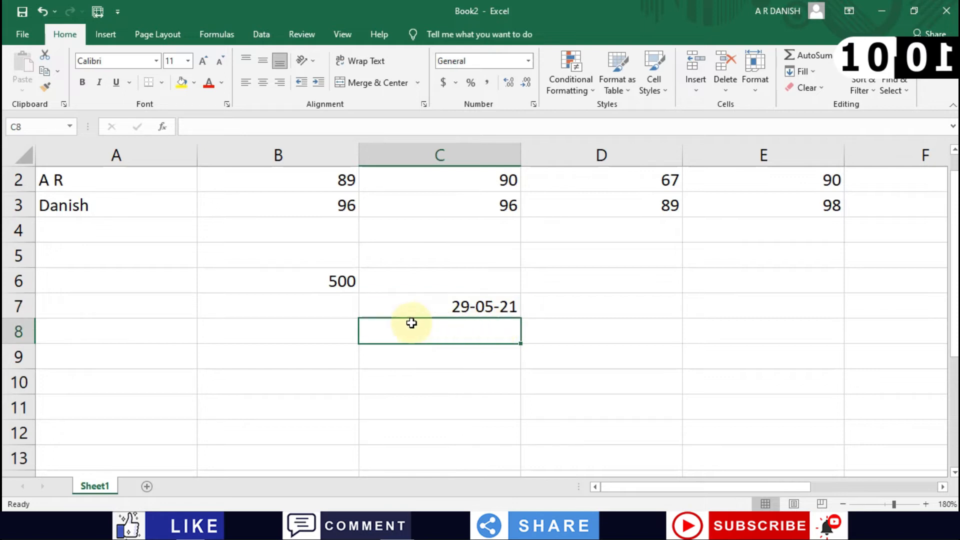
{"action": "type", "text": "="}
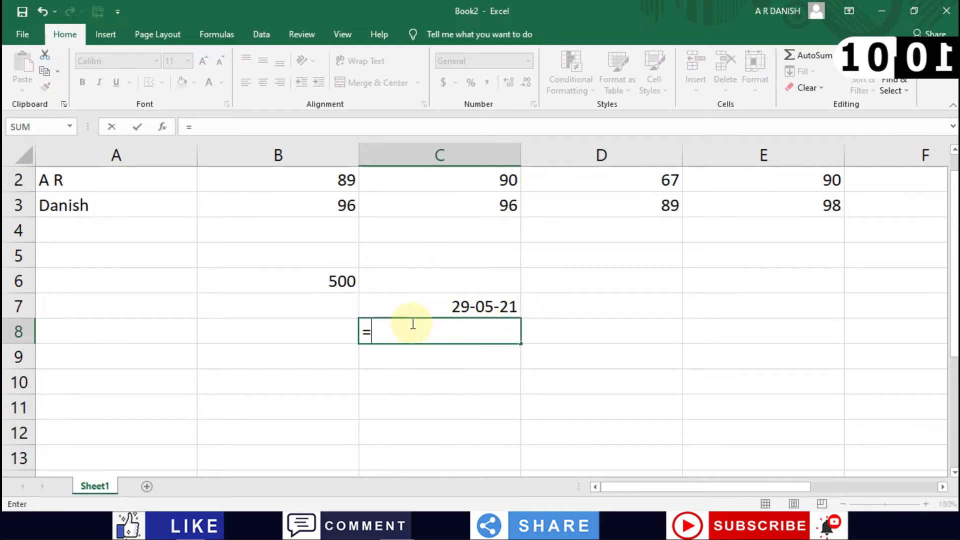
{"action": "type", "text": "("}
{"action": "left_click", "coordinate": [463, 306]}
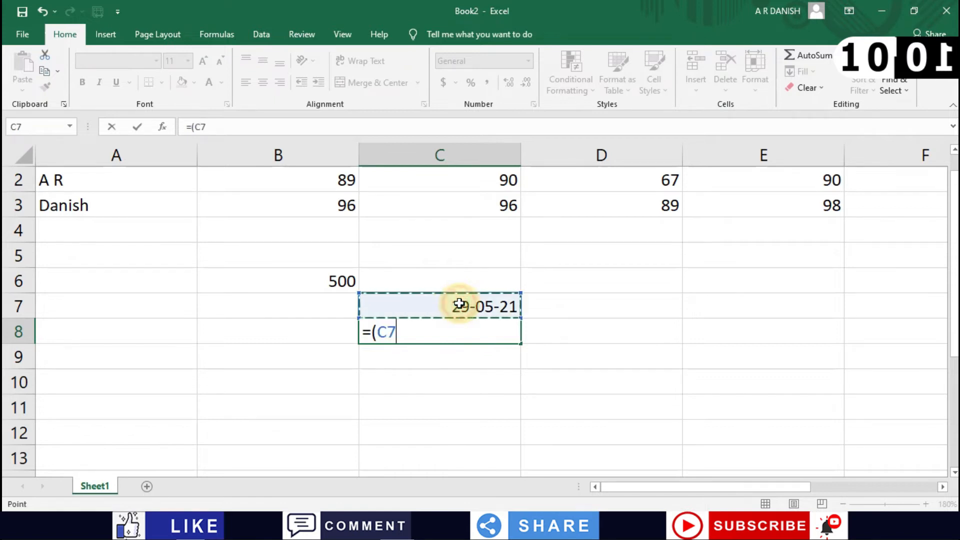
{"action": "left_click", "coordinate": [222, 125]}
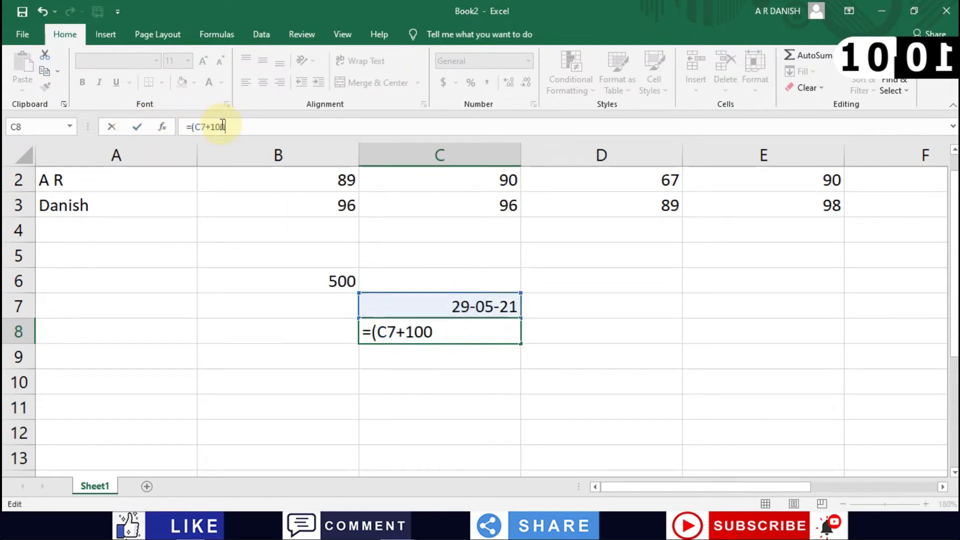
{"action": "type", "text": "+100)"}
{"action": "key", "text": "Return"}
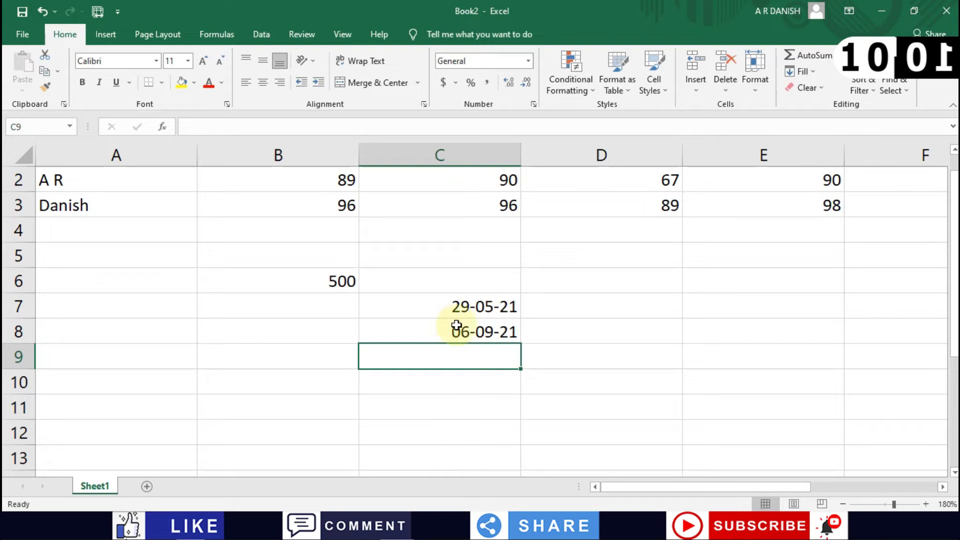
Look over the two dates in column C, the marks table above them and the empty rows below.
{"action": "left_click", "coordinate": [482, 331]}
{"action": "left_click", "coordinate": [480, 310]}
{"action": "scroll", "coordinate": [481, 310], "scroll_direction": "down", "scroll_amount": 1}
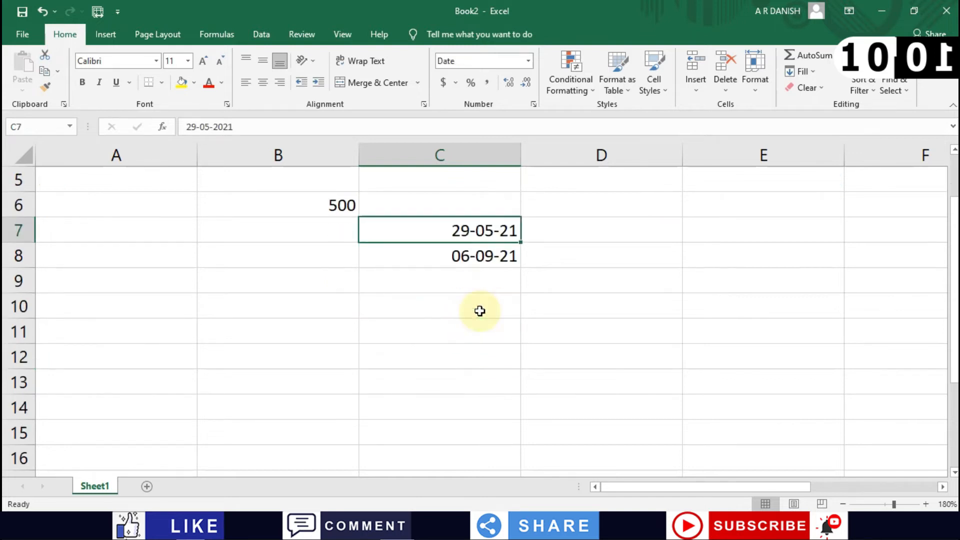
{"action": "scroll", "coordinate": [480, 311], "scroll_direction": "up", "scroll_amount": 2}
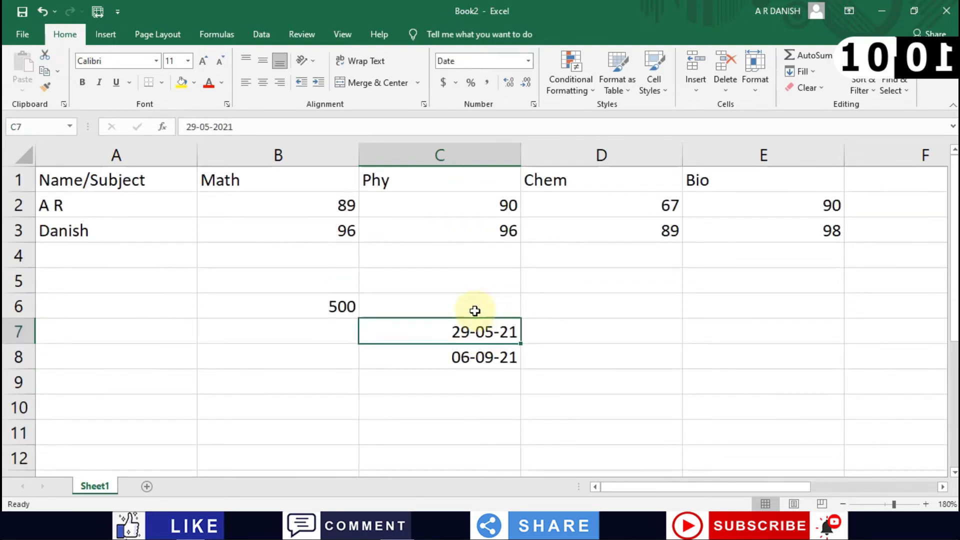
{"action": "left_click", "coordinate": [81, 185]}
{"action": "left_click", "coordinate": [83, 230]}
{"action": "scroll", "coordinate": [84, 228], "scroll_direction": "down", "scroll_amount": 2}
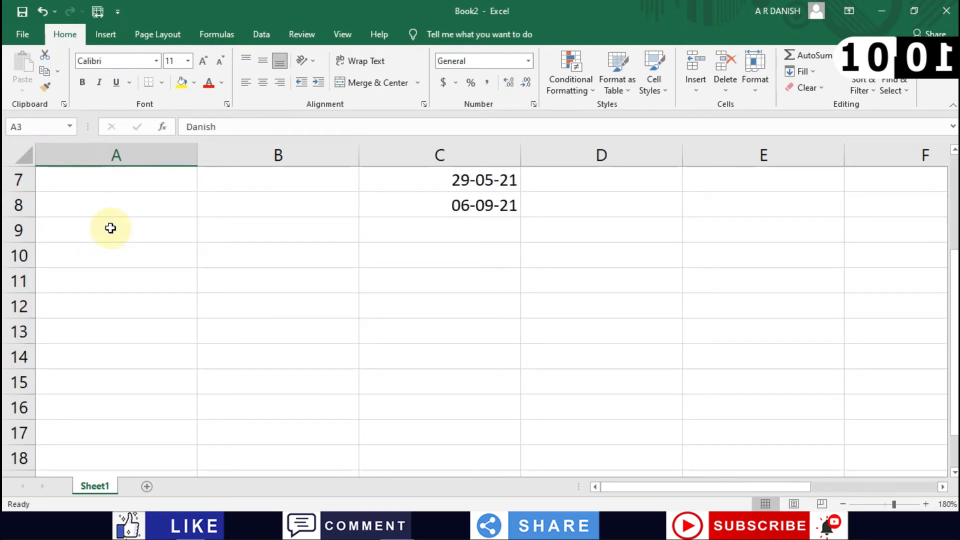
{"action": "scroll", "coordinate": [154, 253], "scroll_direction": "down", "scroll_amount": 2}
{"action": "scroll", "coordinate": [156, 255], "scroll_direction": "up", "scroll_amount": 3}
{"action": "scroll", "coordinate": [156, 255], "scroll_direction": "up", "scroll_amount": 1}
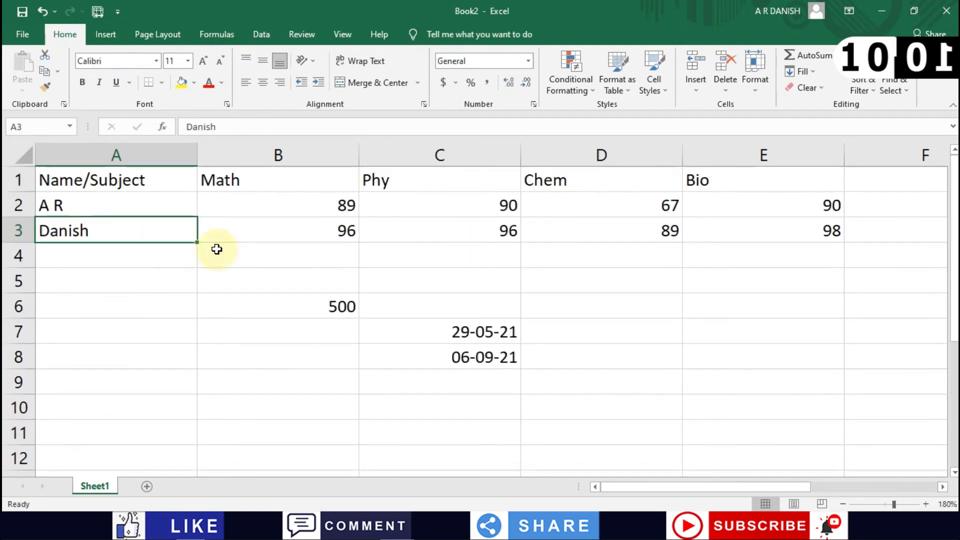
{"action": "scroll", "coordinate": [410, 373], "scroll_direction": "down", "scroll_amount": 3}
{"action": "left_click", "coordinate": [186, 348]}
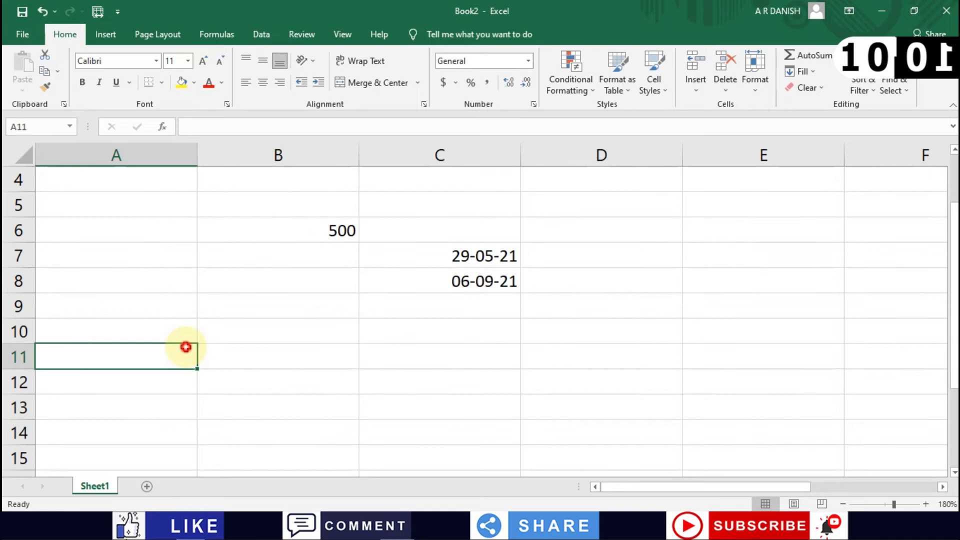
Enter "January" in cell B9 and "Frbruary" in cell C9.
{"action": "left_click", "coordinate": [256, 318]}
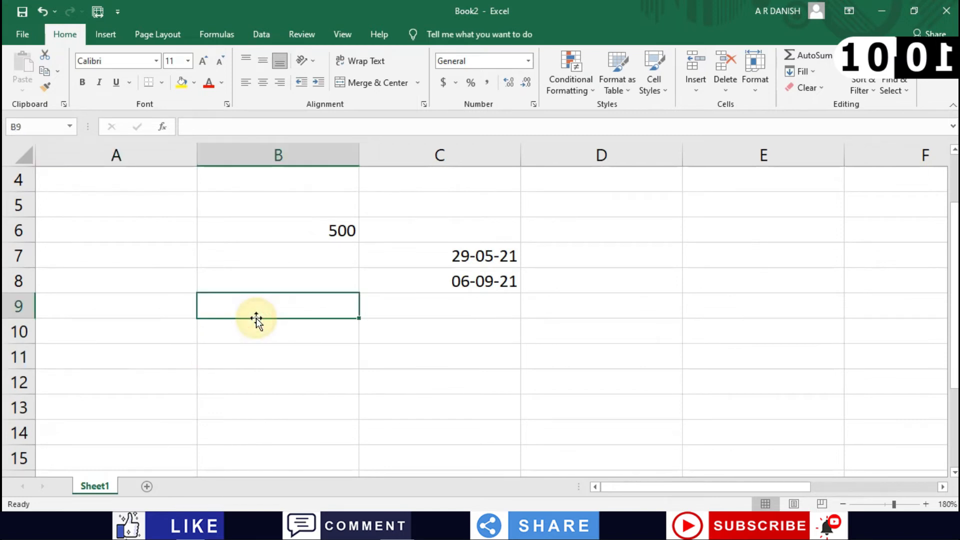
{"action": "type", "text": "January"}
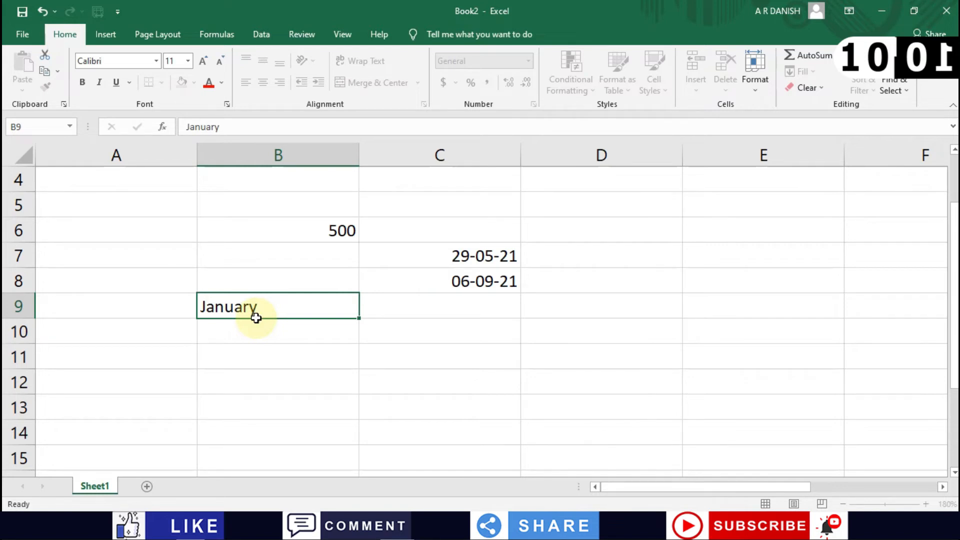
{"action": "key", "text": "Tab"}
{"action": "type", "text": "Frbrua"}
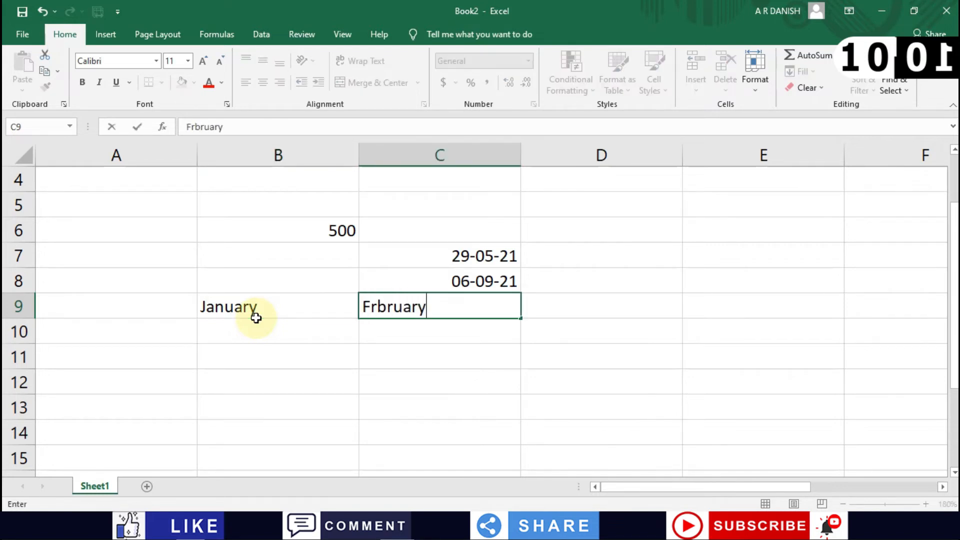
{"action": "left_click", "coordinate": [256, 318]}
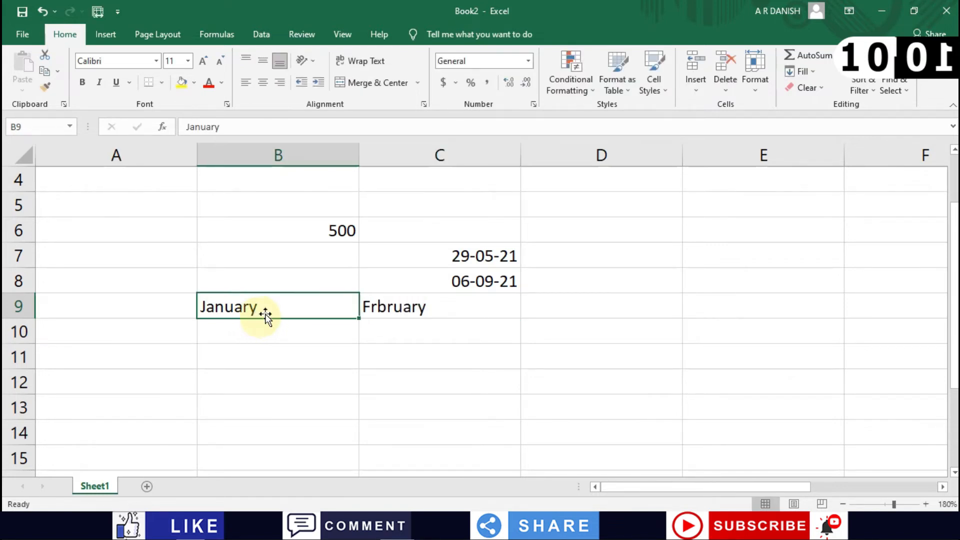
Correct the misspelled month in cell C9 to "February".
{"action": "left_click", "coordinate": [372, 315]}
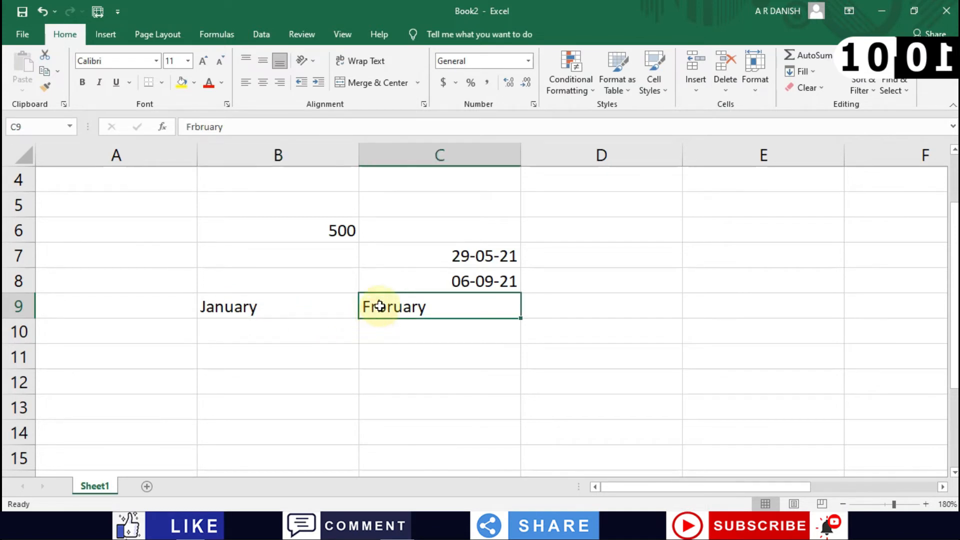
{"action": "double_click", "coordinate": [380, 306]}
{"action": "key", "text": "BackSpace"}
{"action": "type", "text": "e"}
{"action": "key", "text": "Return"}
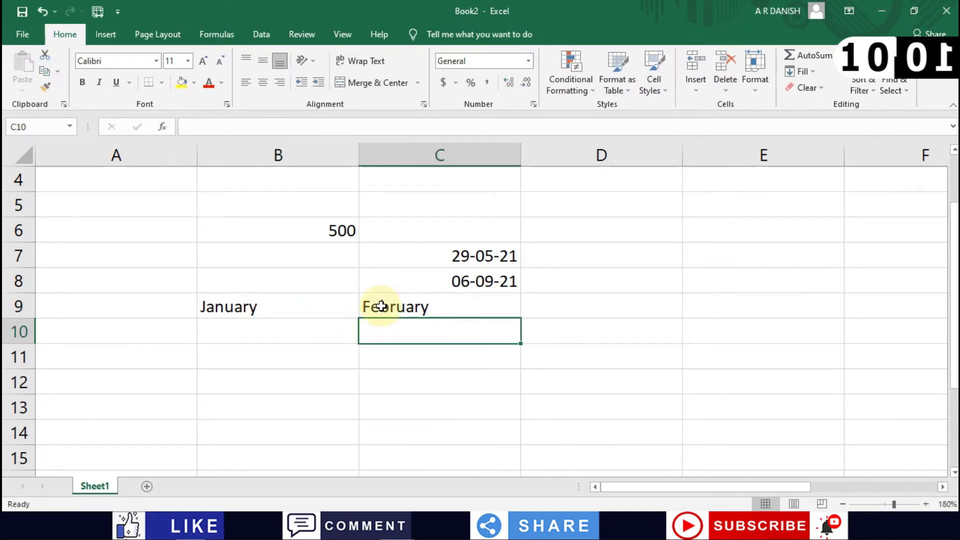
Autofill the month series from cell C9 across row 9 to April in E9.
{"action": "left_click", "coordinate": [485, 307]}
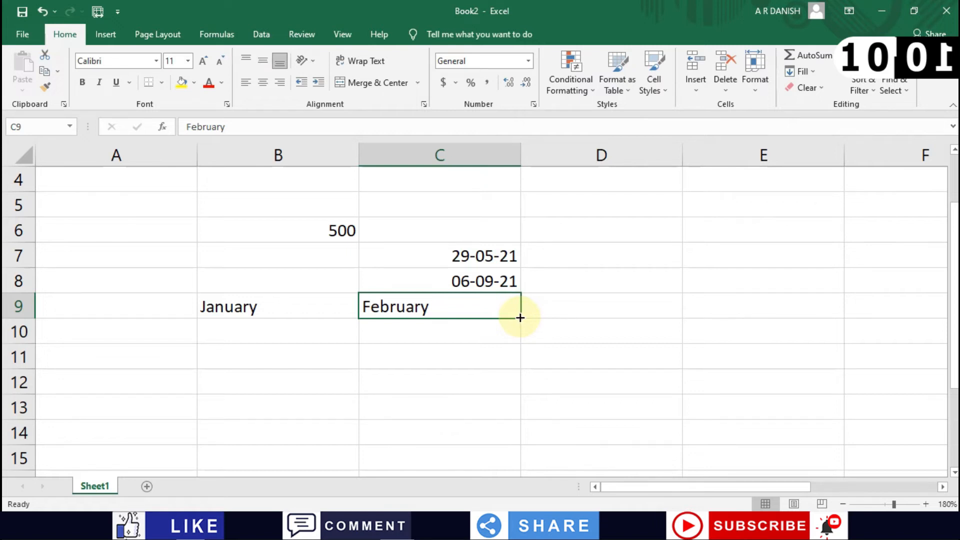
{"action": "left_click_drag", "start_coordinate": [520, 317], "coordinate": [780, 323]}
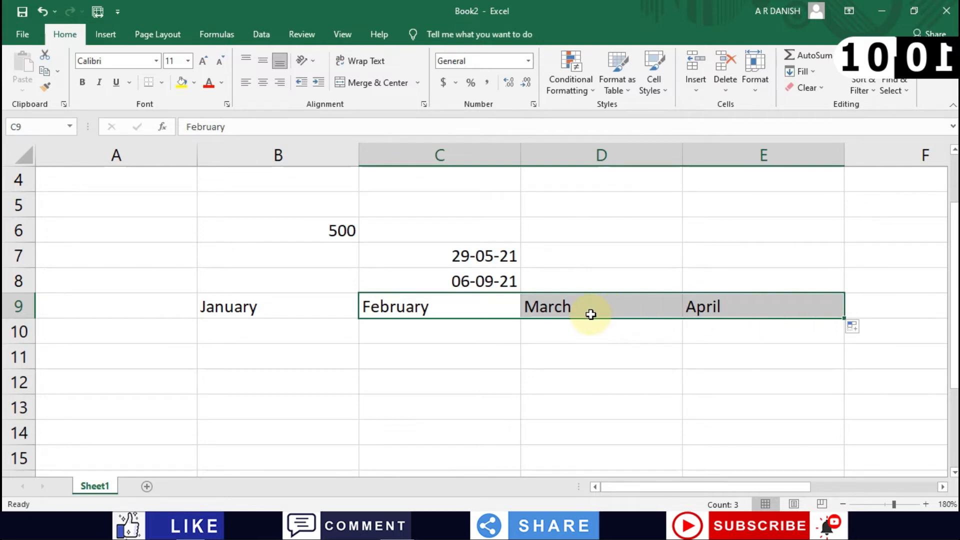
{"action": "left_click_drag", "start_coordinate": [845, 320], "coordinate": [911, 317]}
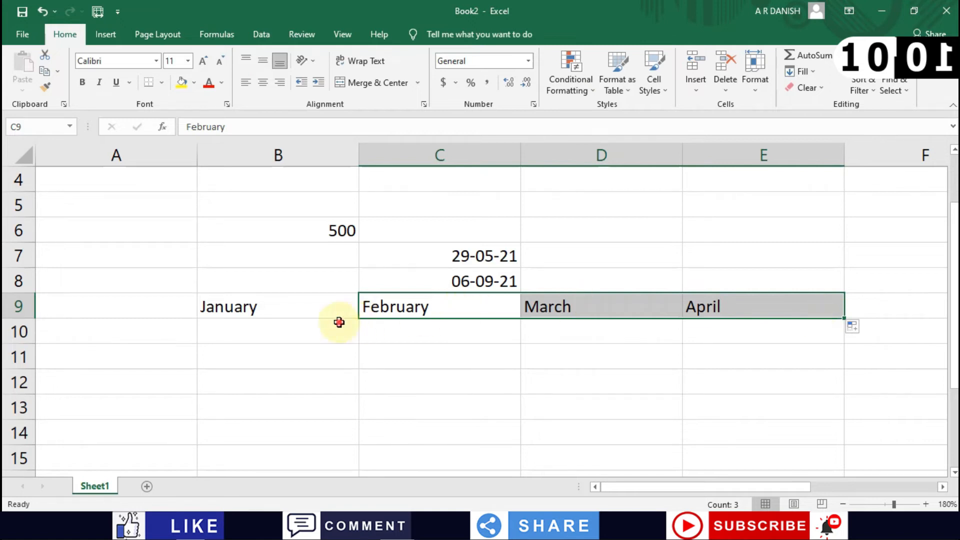
Autofill the month series from January in B9 down to June in B14, and check the filled months.
{"action": "left_click", "coordinate": [300, 321]}
{"action": "left_click", "coordinate": [258, 313]}
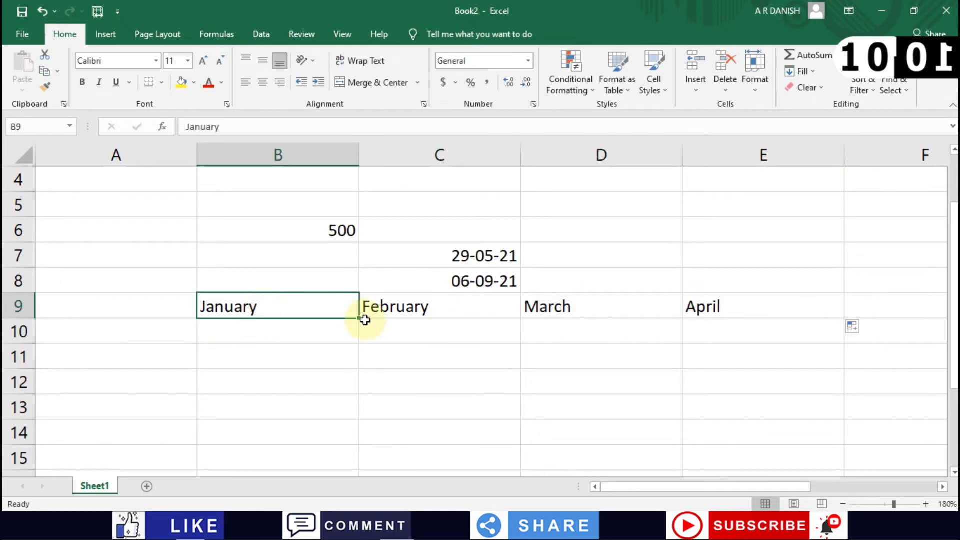
{"action": "left_click_drag", "start_coordinate": [358, 321], "coordinate": [366, 450]}
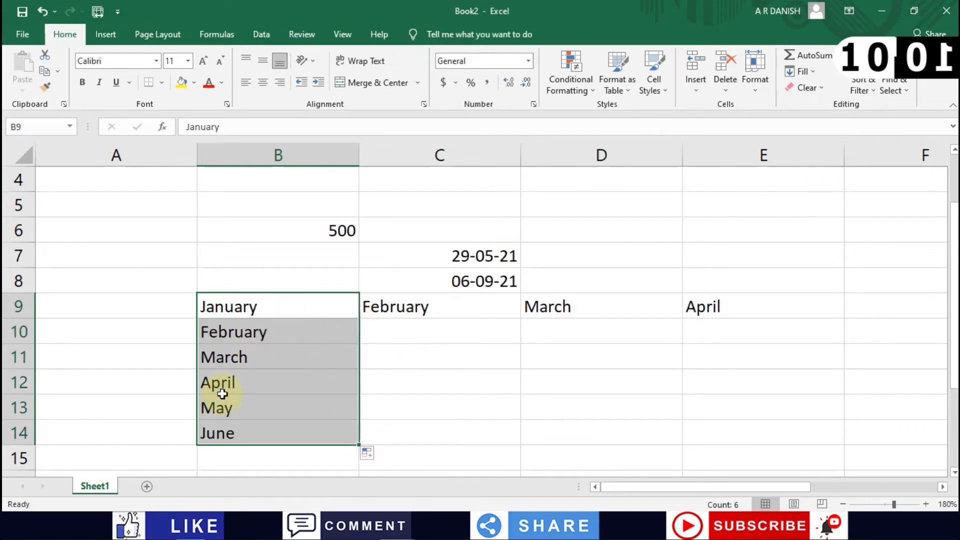
{"action": "scroll", "coordinate": [233, 442], "scroll_direction": "down", "scroll_amount": 2}
{"action": "scroll", "coordinate": [235, 440], "scroll_direction": "up", "scroll_amount": 3}
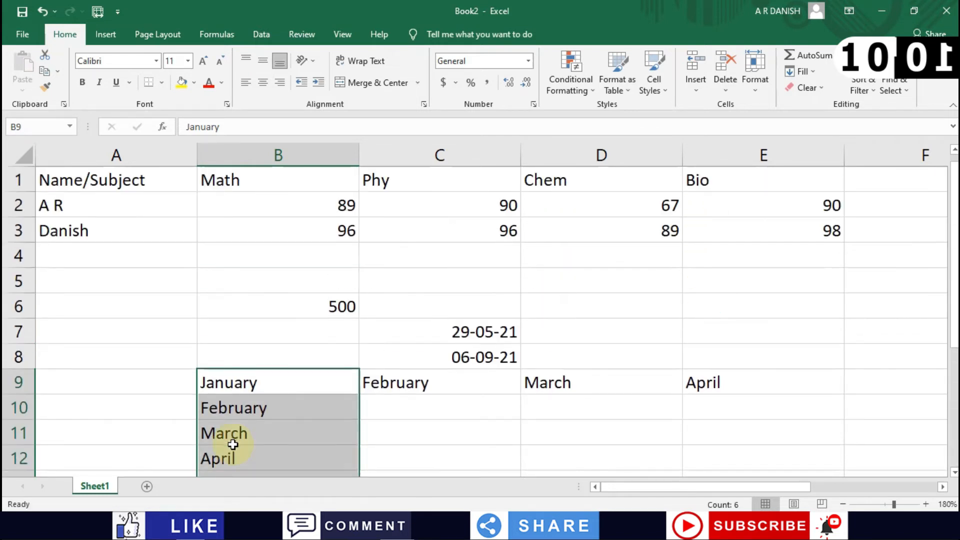
{"action": "scroll", "coordinate": [360, 379], "scroll_direction": "down", "scroll_amount": 2}
{"action": "left_click", "coordinate": [278, 334]}
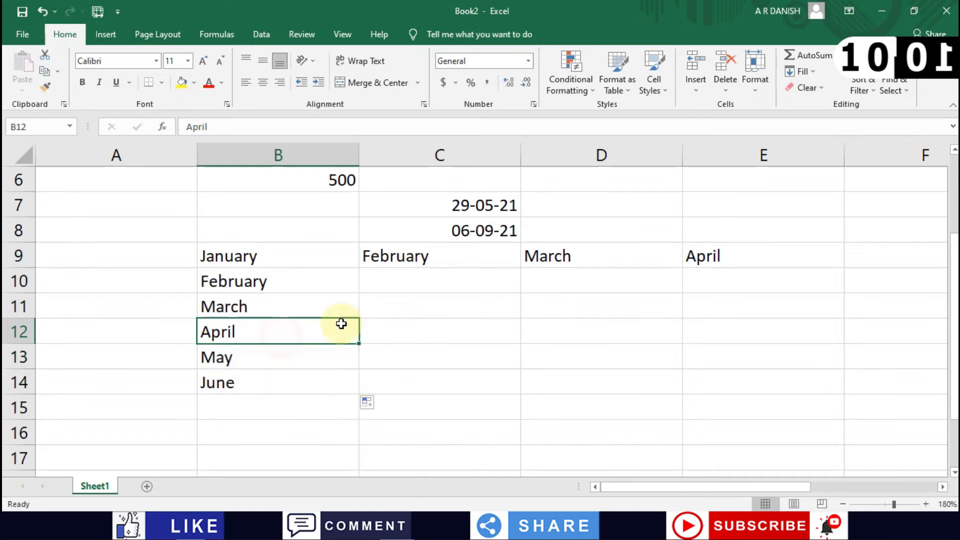
{"action": "left_click", "coordinate": [322, 296]}
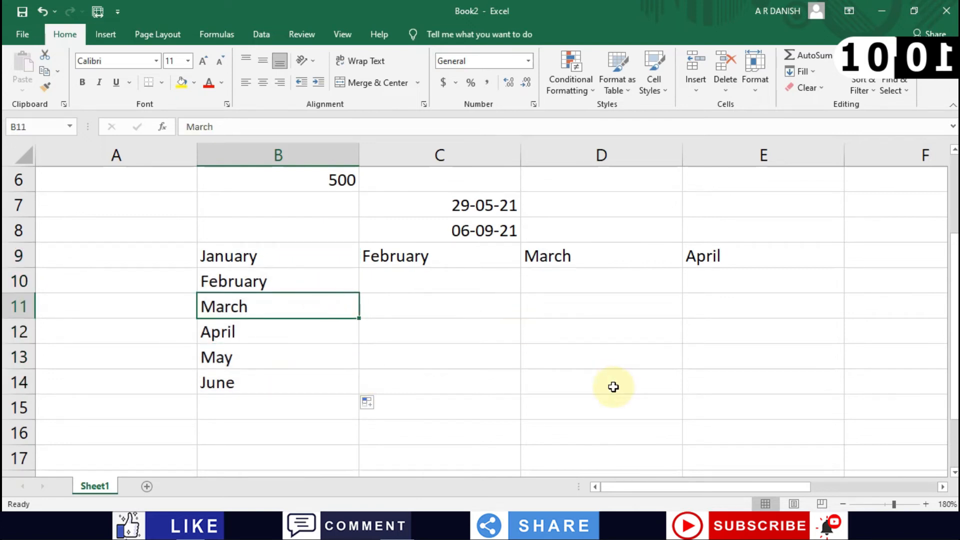
Enter "Monday" in cell D13 and "Tuesday" in cell E13.
{"action": "left_click", "coordinate": [557, 356]}
{"action": "type", "text": "Mond"}
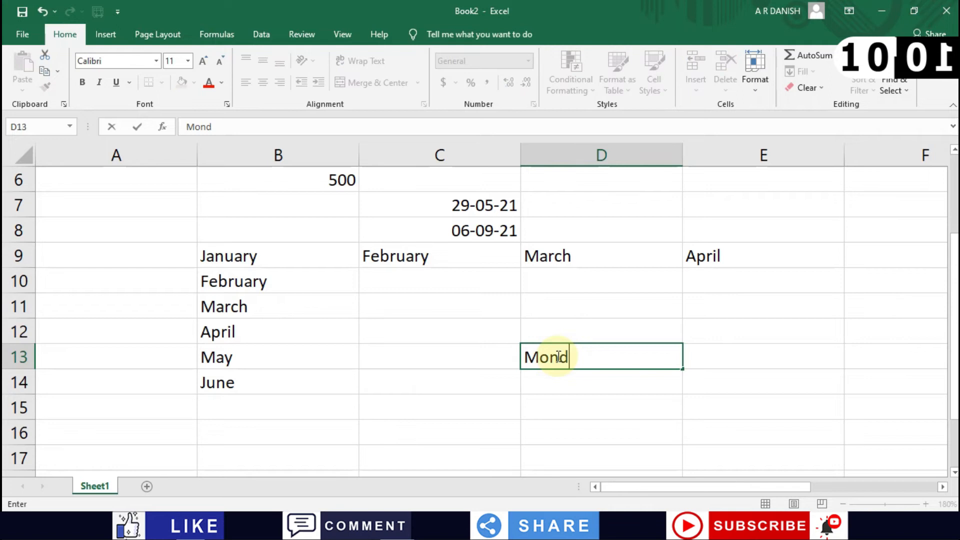
{"action": "type", "text": "ay"}
{"action": "key", "text": "Tab"}
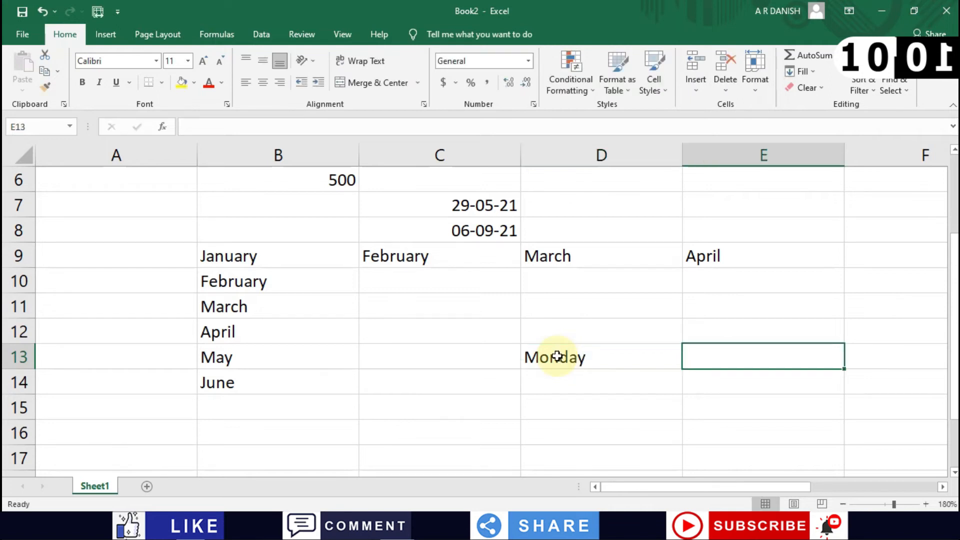
{"action": "type", "text": "Tur"}
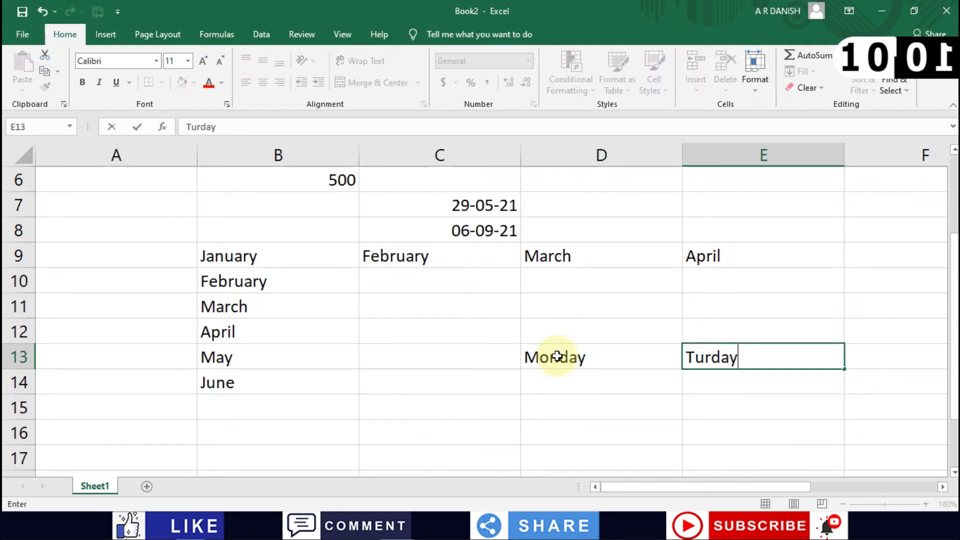
{"action": "type", "text": "day"}
{"action": "key", "text": "Return"}
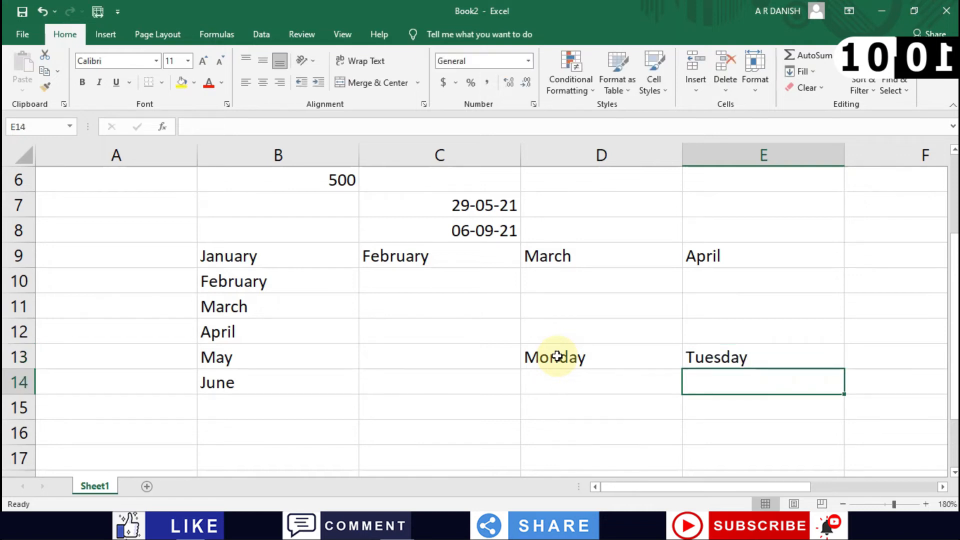
Autofill the weekday series from Tuesday in E13 to Wednesday in F13.
{"action": "left_click", "coordinate": [753, 355]}
{"action": "left_click_drag", "start_coordinate": [845, 372], "coordinate": [919, 364]}
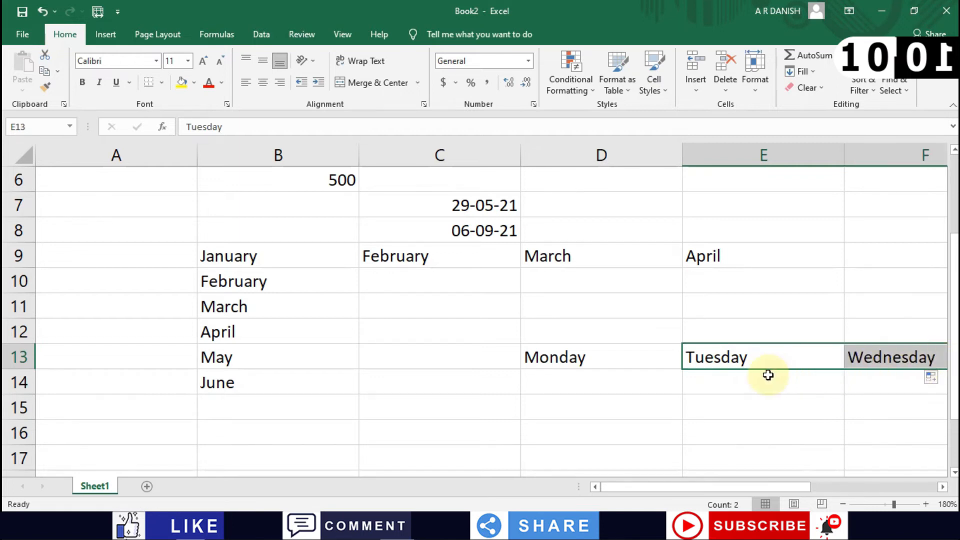
{"action": "scroll", "coordinate": [768, 376], "scroll_direction": "right", "scroll_amount": 5}
{"action": "scroll", "coordinate": [768, 375], "scroll_direction": "left", "scroll_amount": 3}
{"action": "scroll", "coordinate": [768, 375], "scroll_direction": "left", "scroll_amount": 2}
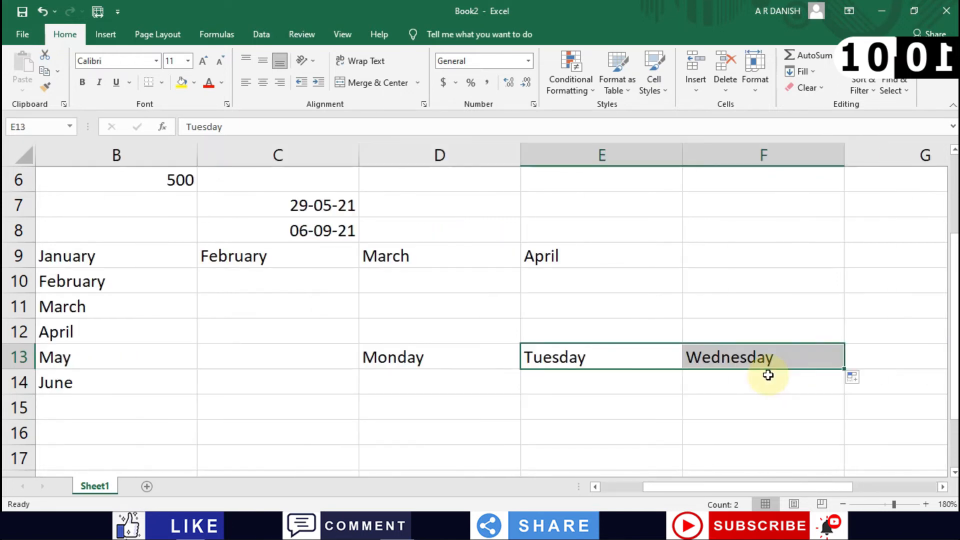
Extend the weekday series along row 13 beyond Wednesday to span nine cells starting at E13.
{"action": "left_click", "coordinate": [843, 503]}
{"action": "left_click", "coordinate": [842, 503]}
{"action": "left_click", "coordinate": [842, 503]}
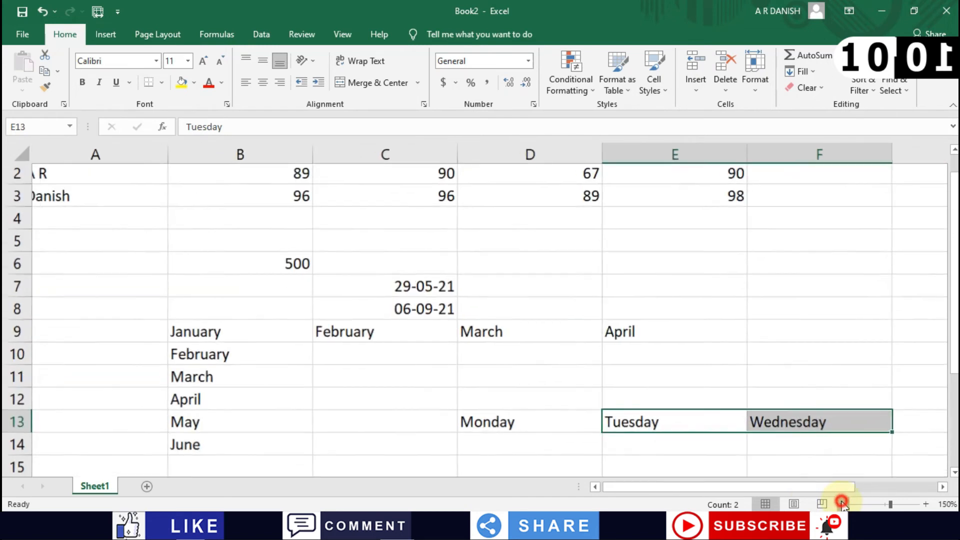
{"action": "left_click", "coordinate": [843, 504]}
{"action": "mouse_move", "coordinate": [786, 418]}
{"action": "left_mouse_down"}
{"action": "mouse_move", "coordinate": [956, 414]}
{"action": "mouse_move", "coordinate": [780, 406]}
{"action": "left_mouse_up"}
{"action": "scroll", "coordinate": [418, 455], "scroll_direction": "left", "scroll_amount": 5}
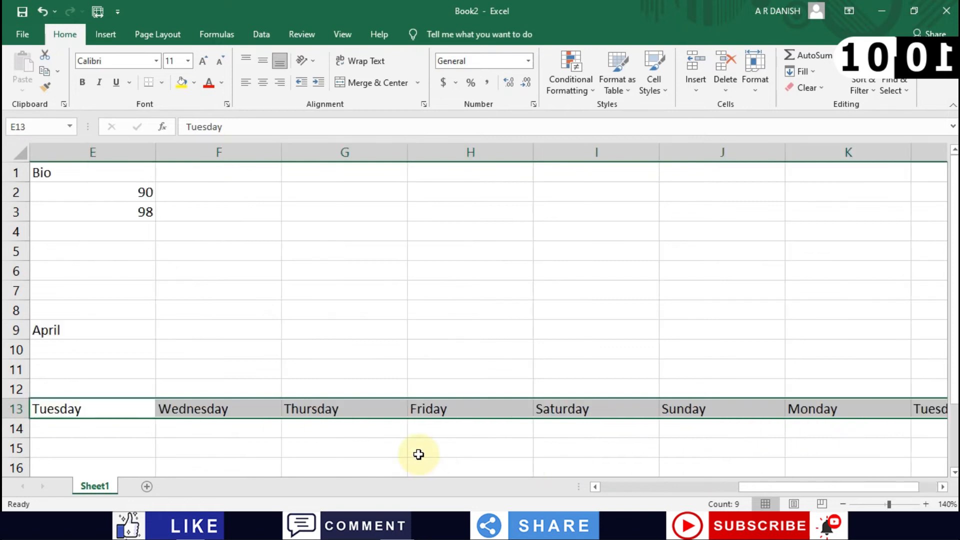
Autofill the weekday series backwards from Monday in D13 to put Sunday in C13.
{"action": "left_click", "coordinate": [463, 422]}
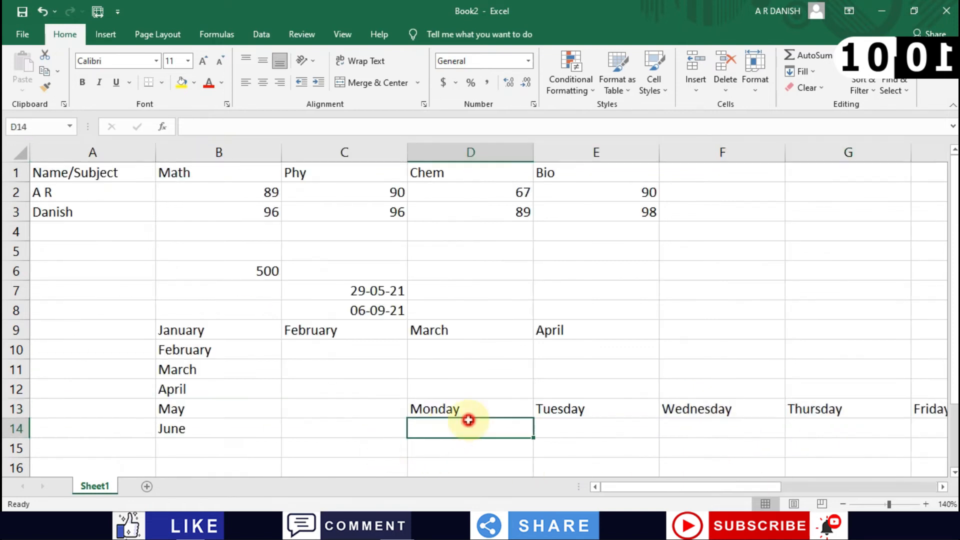
{"action": "scroll", "coordinate": [466, 421], "scroll_direction": "down", "scroll_amount": 1}
{"action": "left_click", "coordinate": [505, 396]}
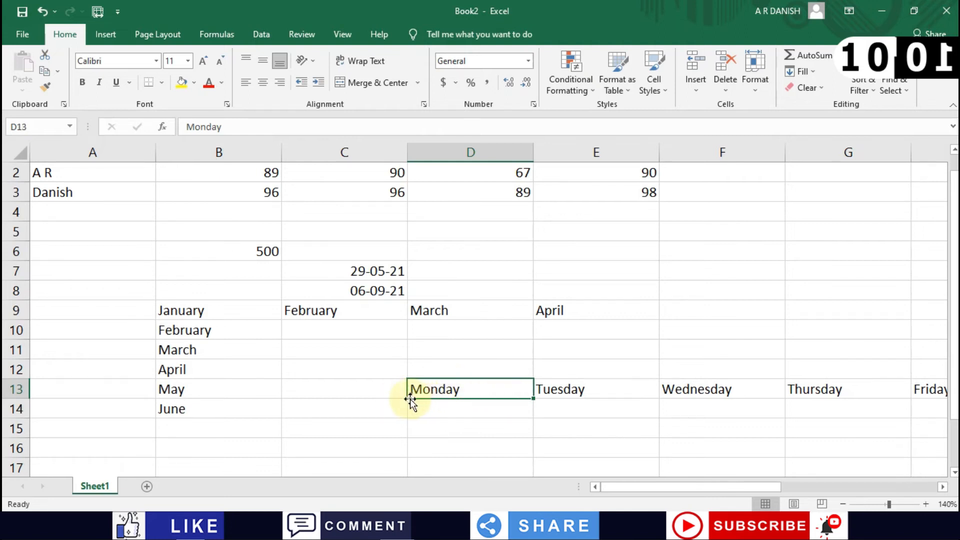
{"action": "left_click_drag", "start_coordinate": [536, 399], "coordinate": [283, 399]}
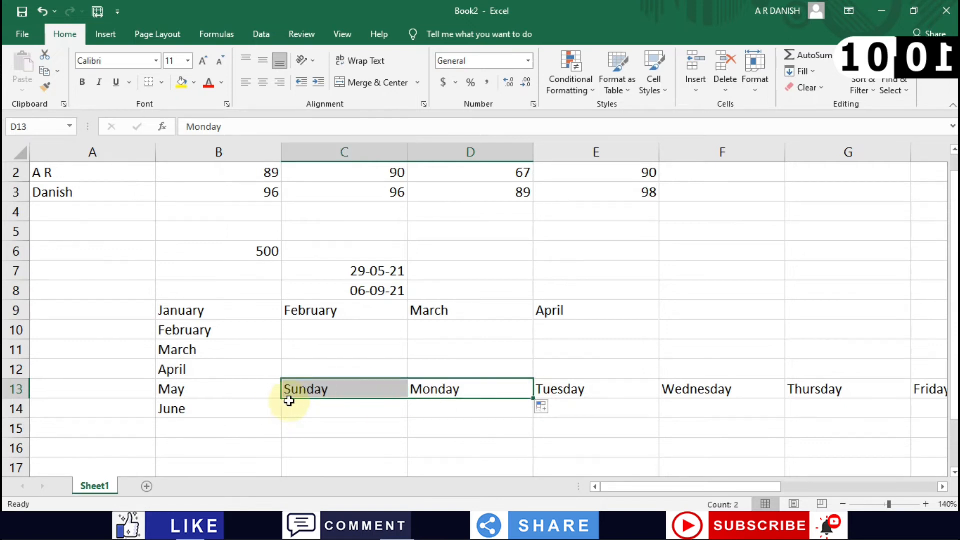
Try to autofill Sunday and Monday in C13:D13 upward to row 11, and undo the fill.
{"action": "left_click_drag", "start_coordinate": [531, 400], "coordinate": [494, 339]}
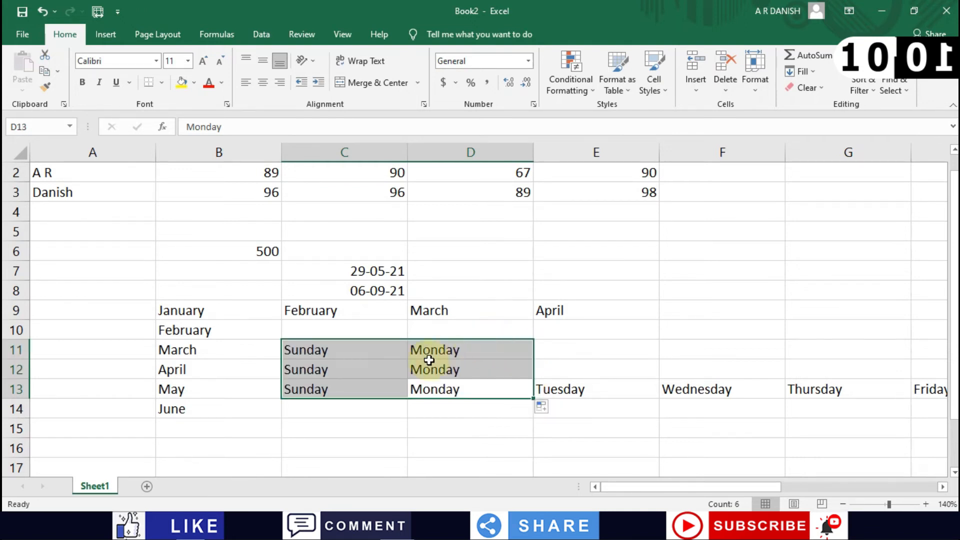
{"action": "left_click", "coordinate": [358, 369]}
{"action": "left_click", "coordinate": [453, 373]}
{"action": "key", "text": "ctrl+z"}
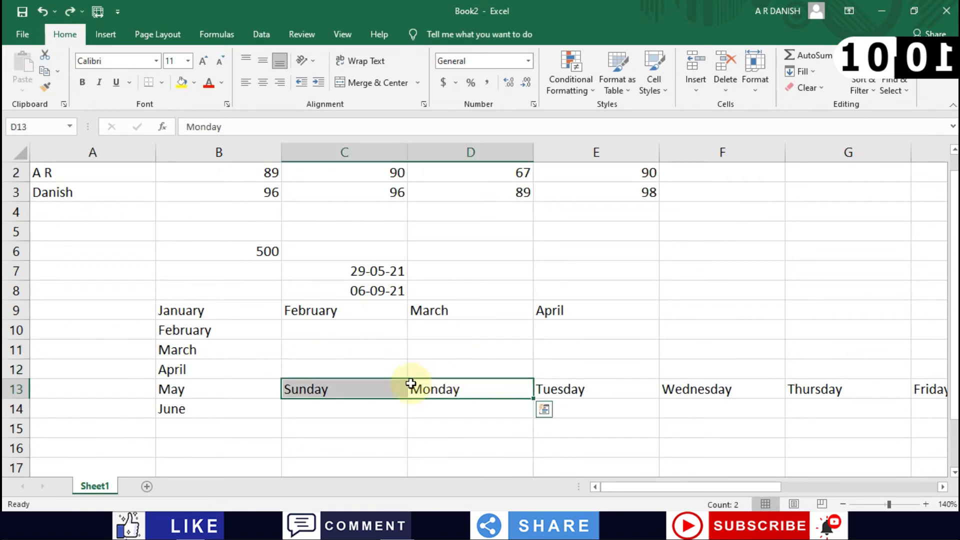
Autofill the weekday series from Monday in D13 upward to Friday in D10 and downward to Thursday in D16.
{"action": "left_click", "coordinate": [439, 391]}
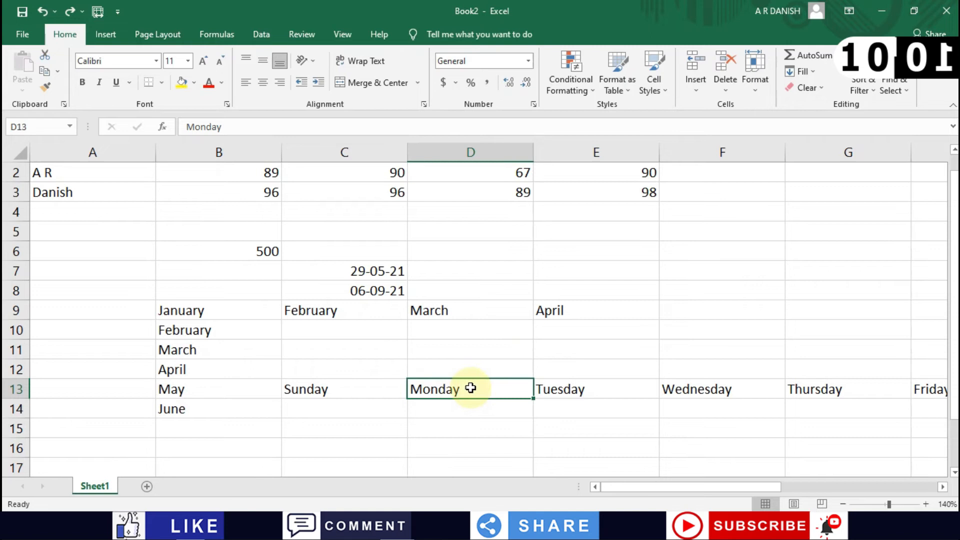
{"action": "left_click_drag", "start_coordinate": [534, 399], "coordinate": [478, 383]}
{"action": "left_click_drag", "start_coordinate": [534, 400], "coordinate": [526, 331]}
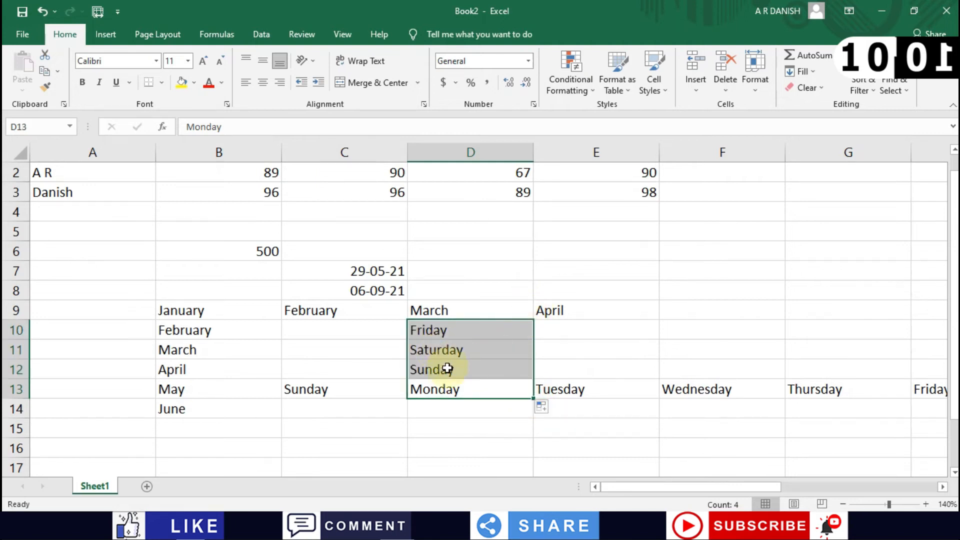
{"action": "scroll", "coordinate": [444, 384], "scroll_direction": "down", "scroll_amount": 1}
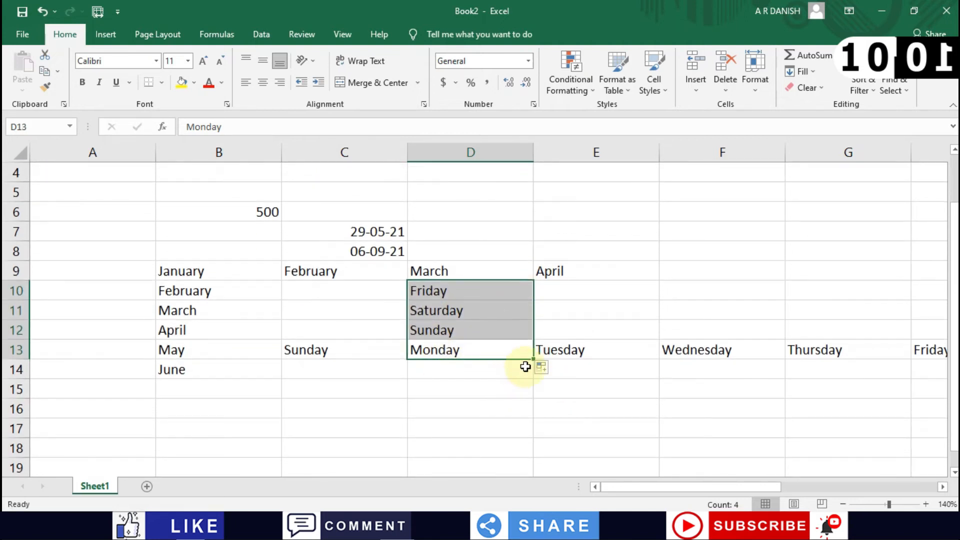
{"action": "left_click_drag", "start_coordinate": [532, 360], "coordinate": [525, 422]}
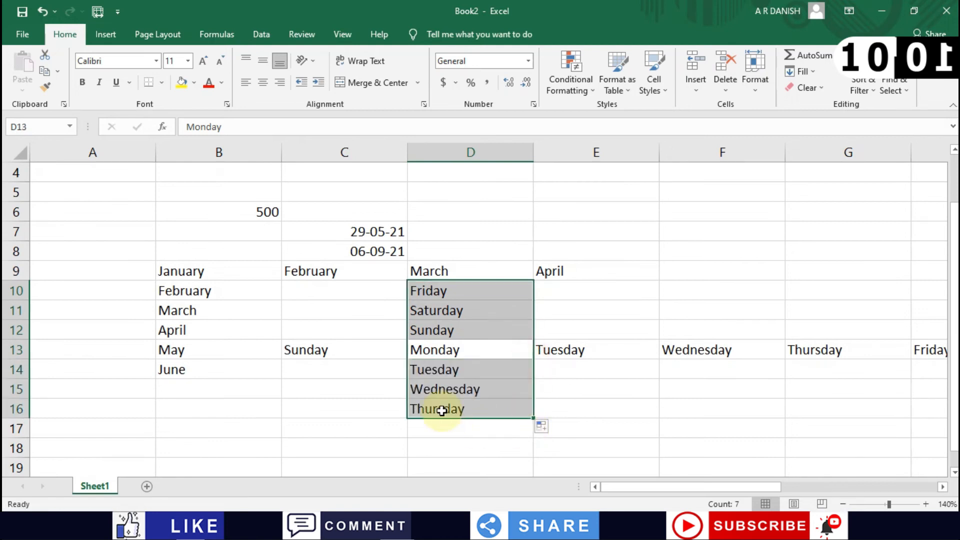
Enter "Name 1" in cell A18, below the existing series.
{"action": "scroll", "coordinate": [440, 409], "scroll_direction": "down", "scroll_amount": 2}
{"action": "left_click", "coordinate": [343, 392]}
{"action": "scroll", "coordinate": [343, 392], "scroll_direction": "down", "scroll_amount": 2}
{"action": "scroll", "coordinate": [292, 389], "scroll_direction": "up", "scroll_amount": 3}
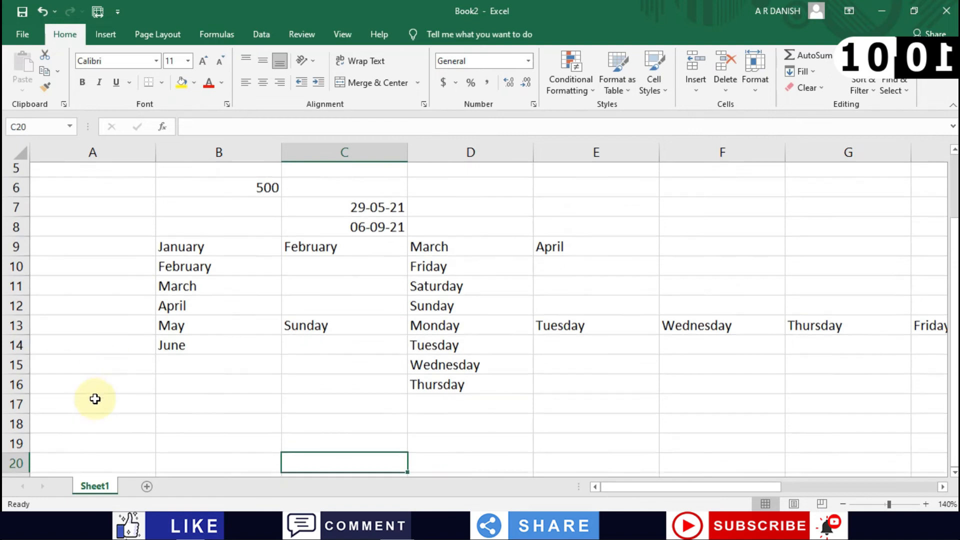
{"action": "scroll", "coordinate": [80, 395], "scroll_direction": "down", "scroll_amount": 1}
{"action": "left_click", "coordinate": [68, 390]}
{"action": "type", "text": "B"}
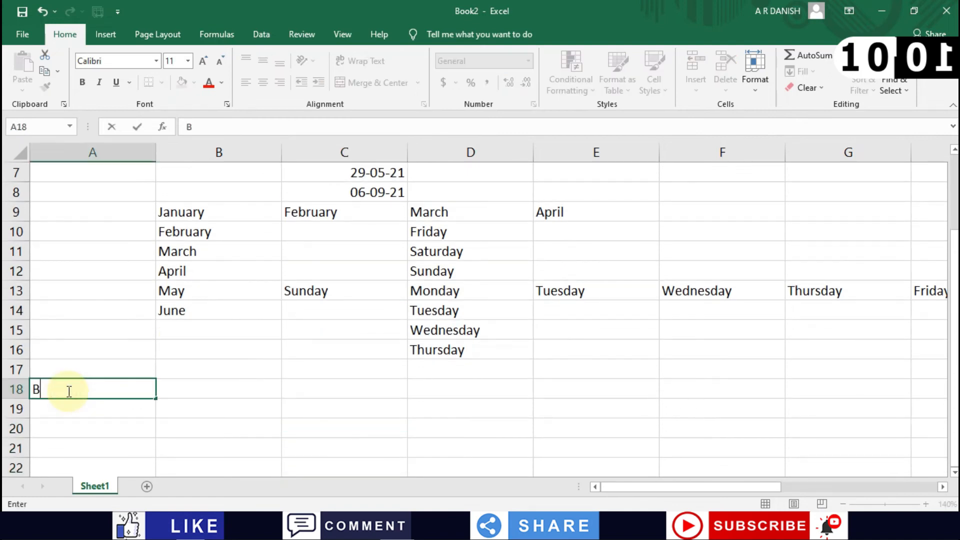
{"action": "type", "text": "Name 1"}
Enter "Name 2" in cell A19.
{"action": "left_click", "coordinate": [95, 413]}
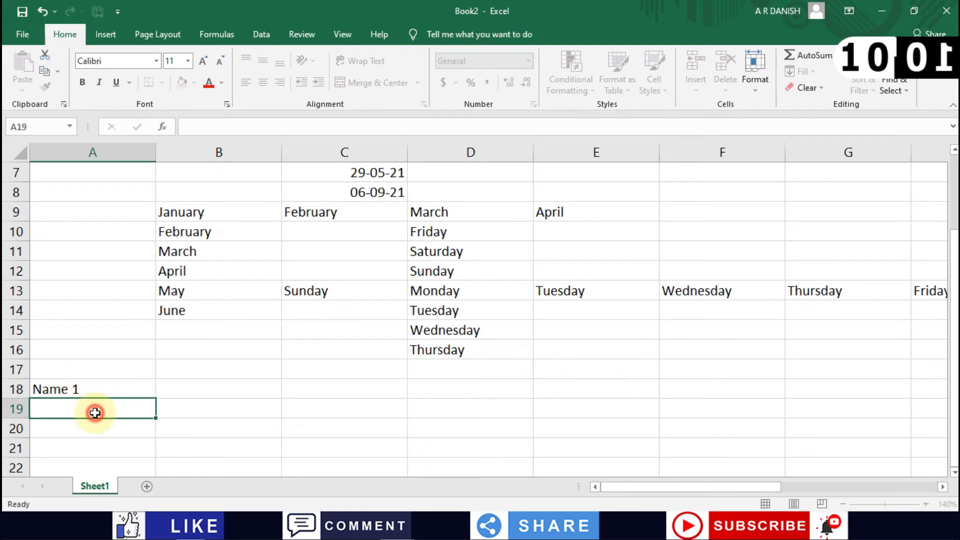
{"action": "type", "text": "Name2"}
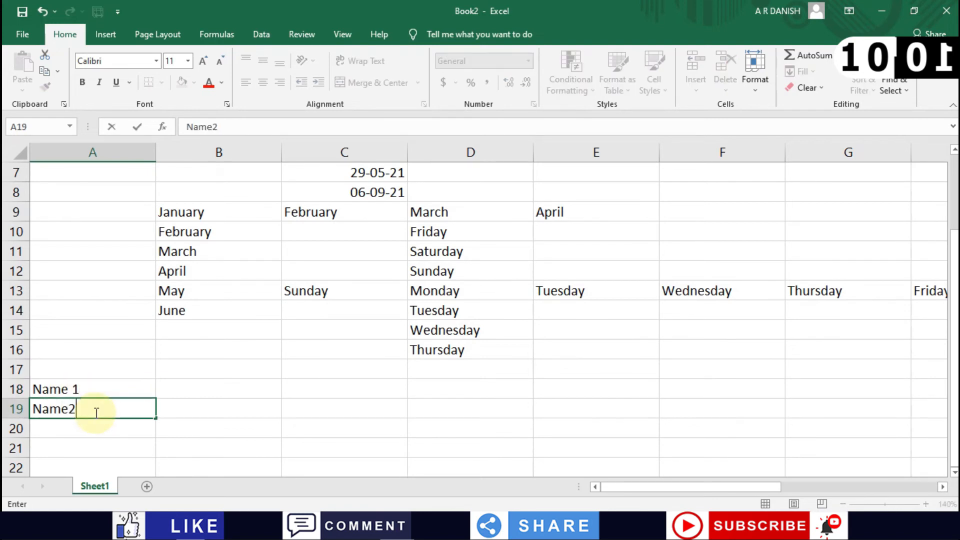
{"action": "key", "text": "BackSpace"}
{"action": "type", "text": "N"}
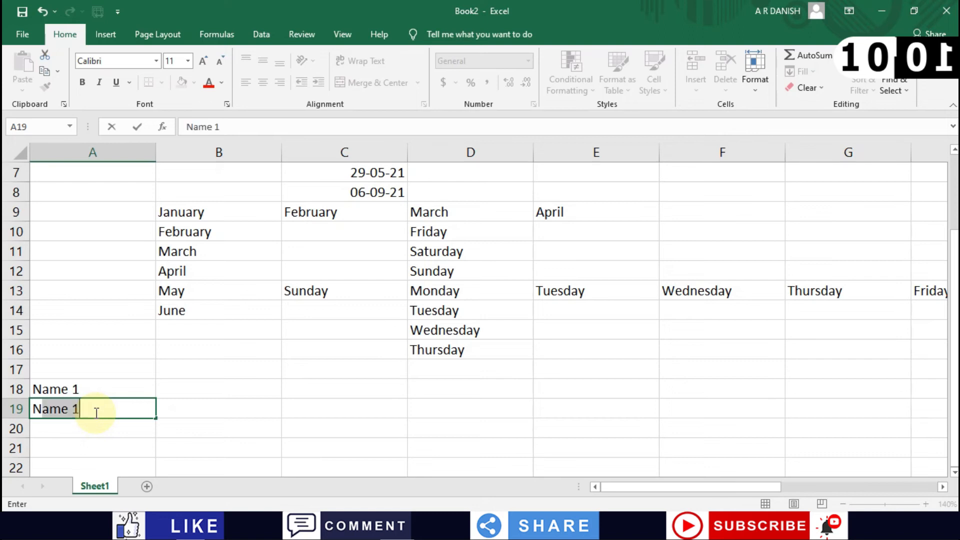
{"action": "type", "text": "am"}
{"action": "left_click", "coordinate": [100, 412]}
{"action": "key", "text": "BackSpace"}
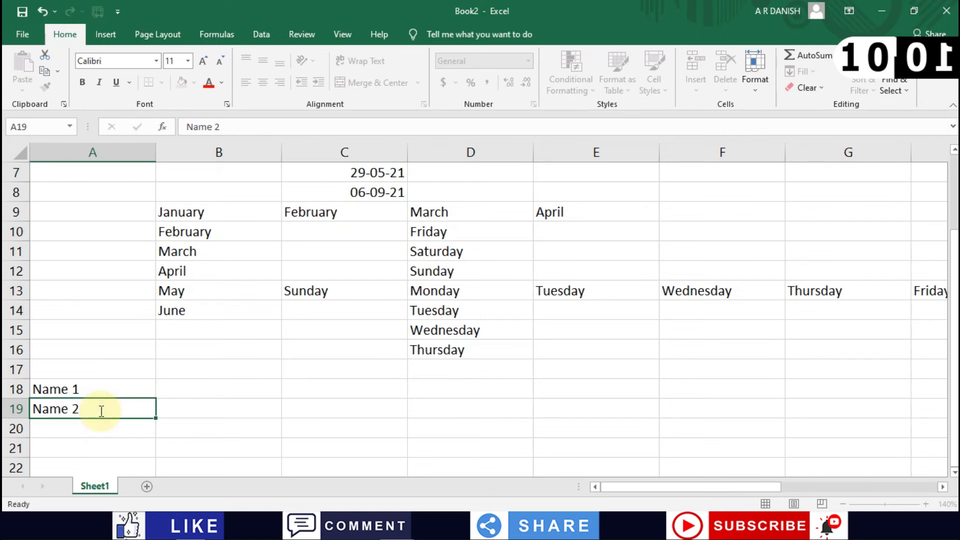
{"action": "key", "text": "Return"}
Autofill the numbered name series from "Name 2" in A19 down to "Name 10" in A27.
{"action": "scroll", "coordinate": [103, 411], "scroll_direction": "down", "scroll_amount": 2}
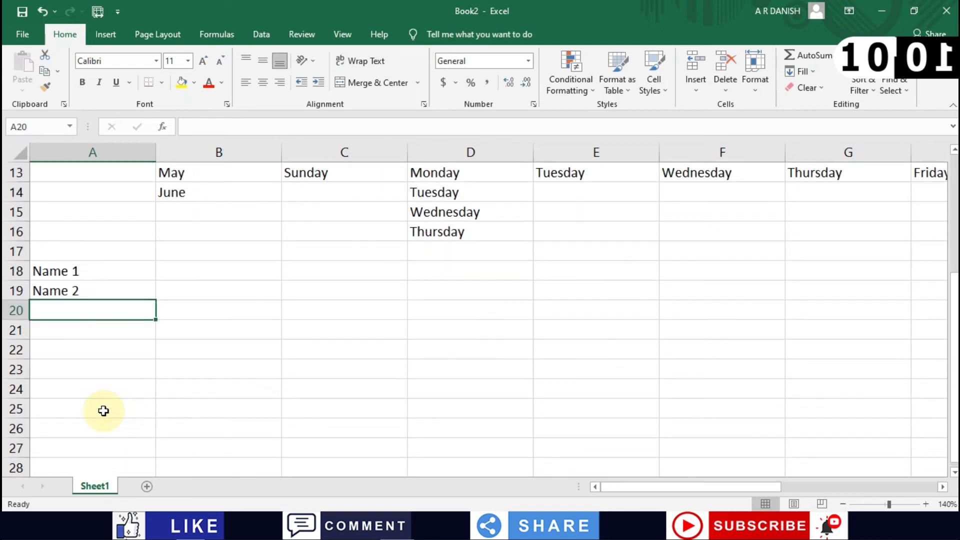
{"action": "scroll", "coordinate": [103, 411], "scroll_direction": "down", "scroll_amount": 1}
{"action": "left_click", "coordinate": [140, 274]}
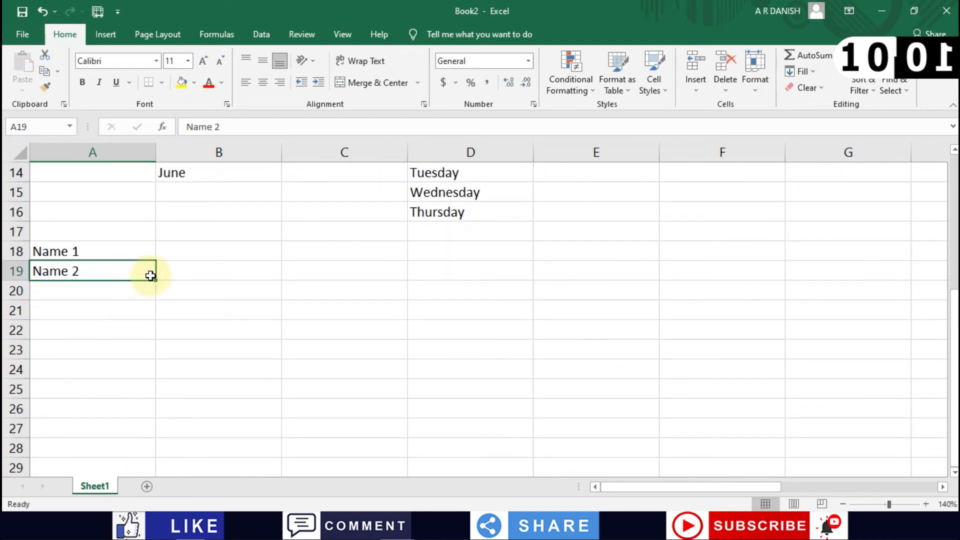
{"action": "left_click_drag", "start_coordinate": [154, 282], "coordinate": [133, 429]}
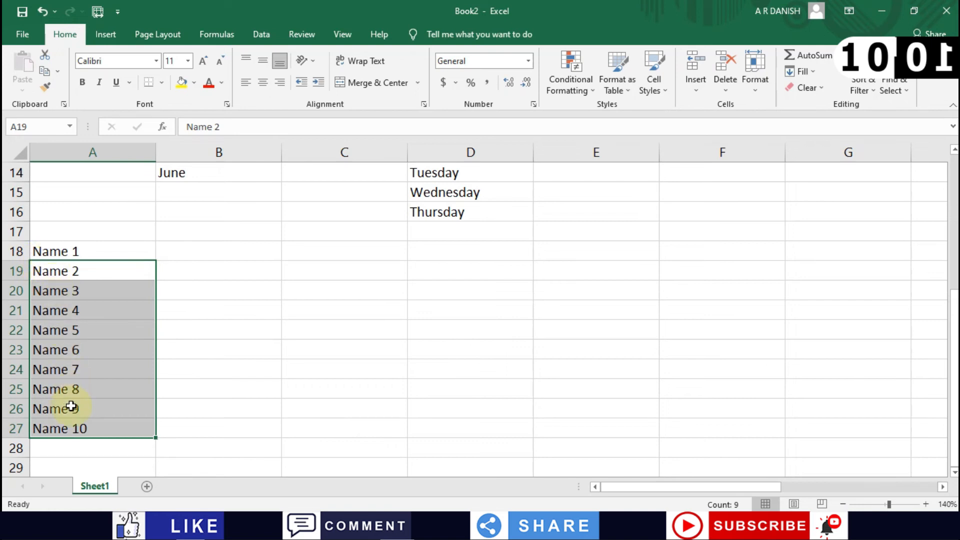
{"action": "scroll", "coordinate": [71, 407], "scroll_direction": "down", "scroll_amount": 1}
{"action": "left_click", "coordinate": [276, 286]}
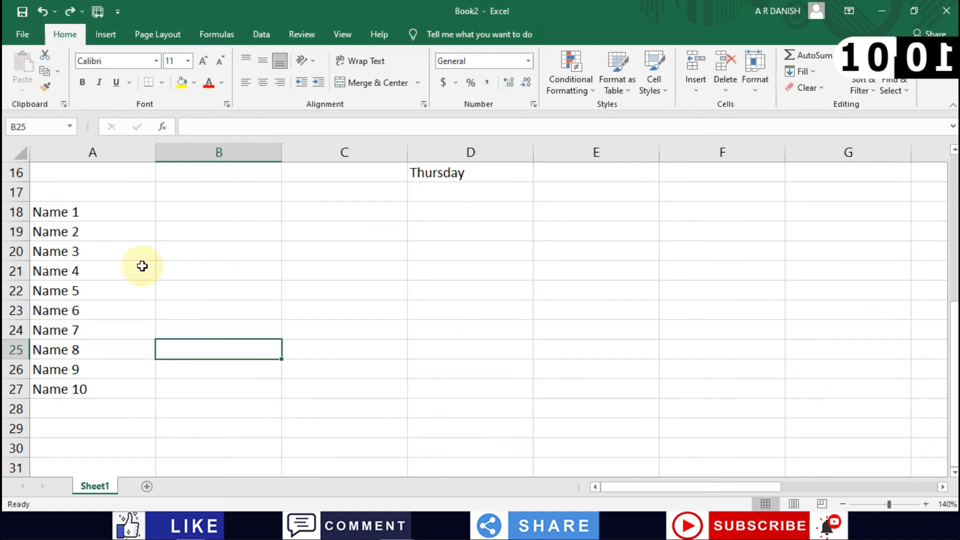
Look over the month, weekday and numbered name series on the sheet.
{"action": "scroll", "coordinate": [140, 266], "scroll_direction": "up", "scroll_amount": 1}
{"action": "scroll", "coordinate": [141, 266], "scroll_direction": "up", "scroll_amount": 5}
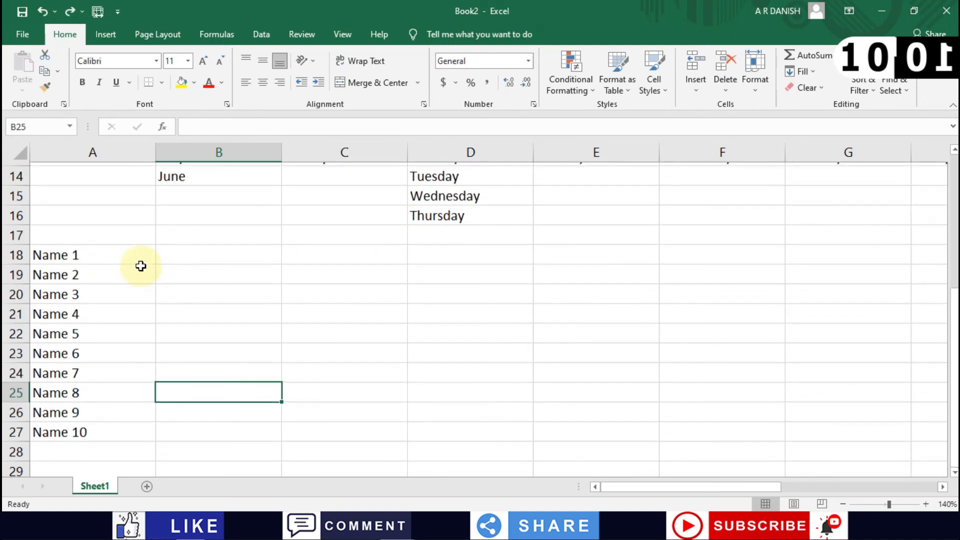
{"action": "scroll", "coordinate": [372, 291], "scroll_direction": "down", "scroll_amount": 2}
{"action": "scroll", "coordinate": [372, 290], "scroll_direction": "up", "scroll_amount": 2}
{"action": "scroll", "coordinate": [373, 291], "scroll_direction": "down", "scroll_amount": 3}
{"action": "scroll", "coordinate": [372, 290], "scroll_direction": "up", "scroll_amount": 3}
{"action": "scroll", "coordinate": [373, 290], "scroll_direction": "down", "scroll_amount": 2}
{"action": "scroll", "coordinate": [373, 291], "scroll_direction": "up", "scroll_amount": 2}
{"action": "scroll", "coordinate": [372, 291], "scroll_direction": "down", "scroll_amount": 4}
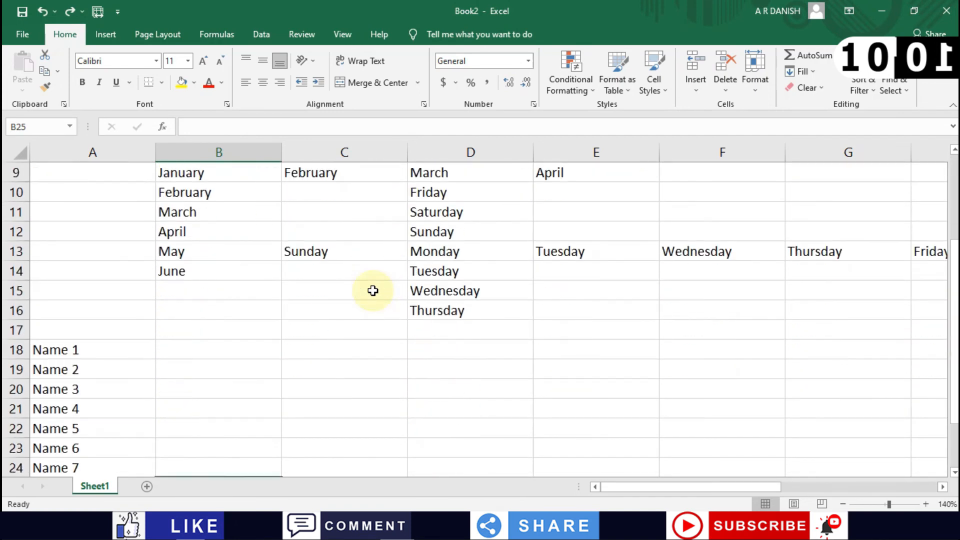
Enter 3 in cell C18 and 4 in cell C19.
{"action": "left_click", "coordinate": [311, 292]}
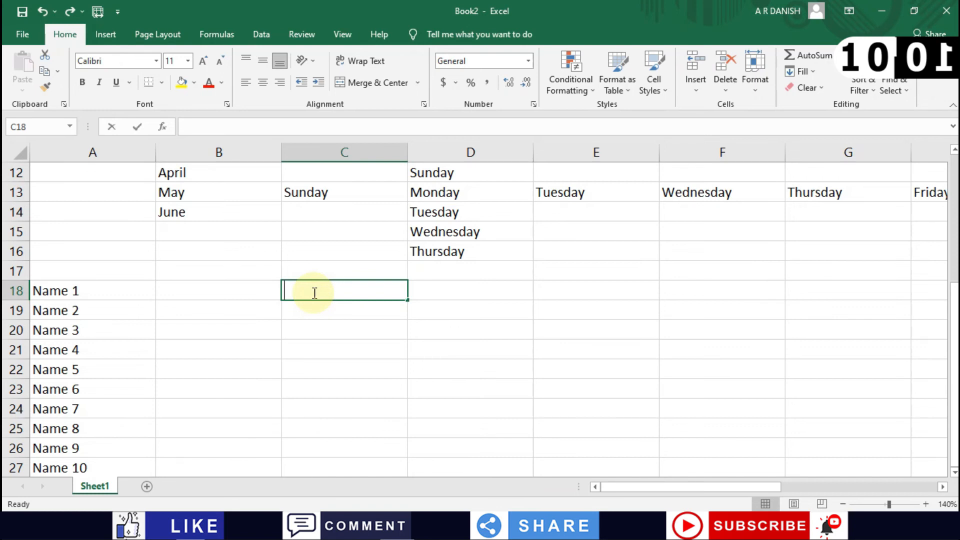
{"action": "type", "text": "3"}
{"action": "key", "text": "Return"}
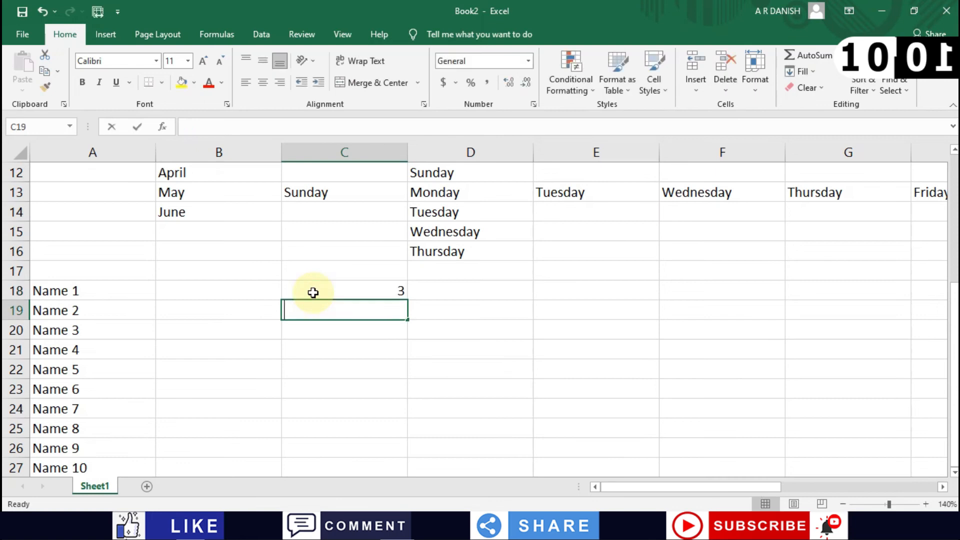
{"action": "type", "text": "4"}
{"action": "key", "text": "Return"}
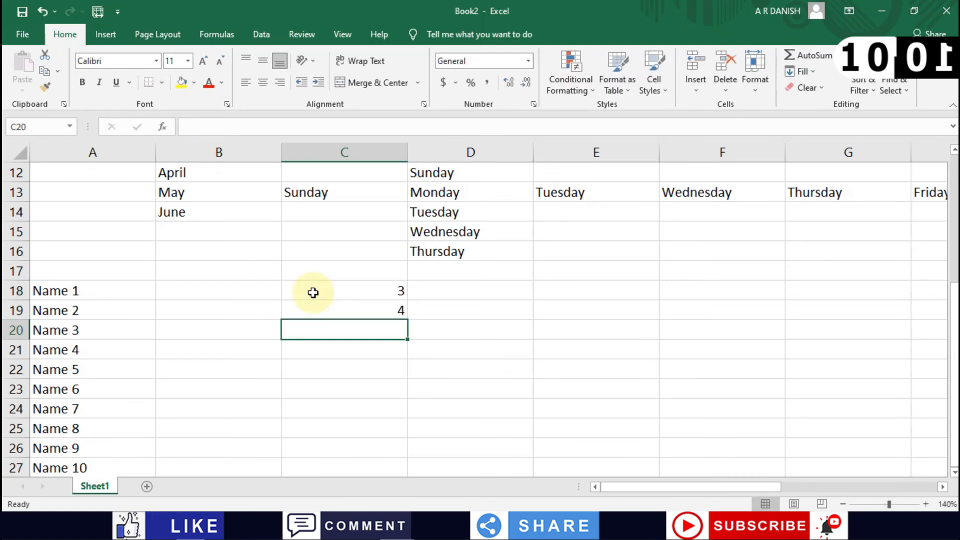
Autofill the value 4 from C19 down to C27.
{"action": "left_click", "coordinate": [407, 310]}
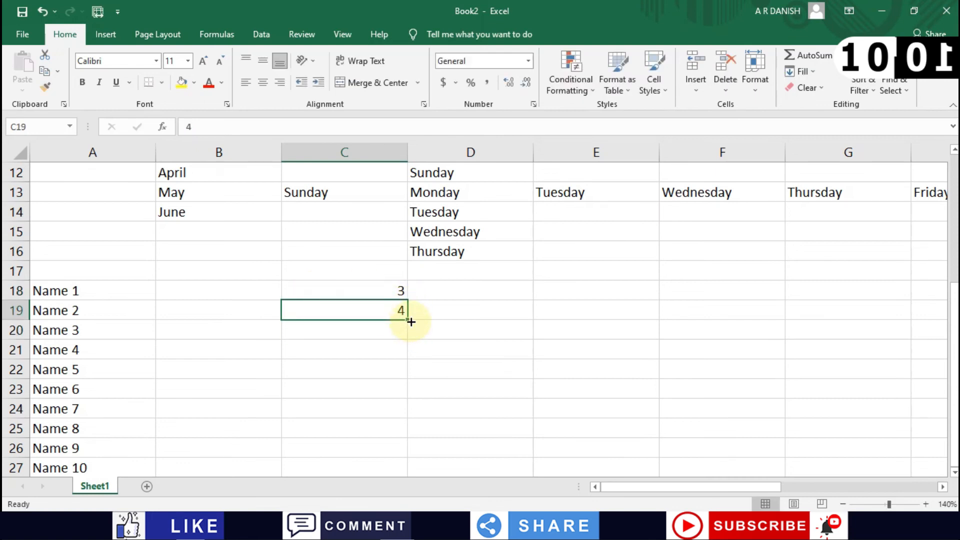
{"action": "left_click_drag", "start_coordinate": [411, 321], "coordinate": [407, 424]}
{"action": "scroll", "coordinate": [406, 424], "scroll_direction": "up", "scroll_amount": 3}
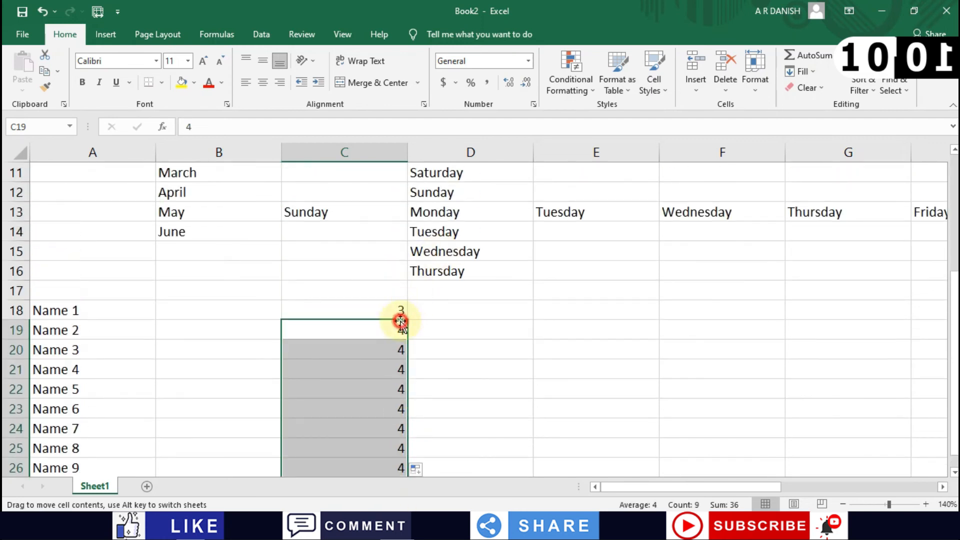
Autofill the value 3 from C18 down to C25, overwriting the cells below it.
{"action": "left_click", "coordinate": [380, 308]}
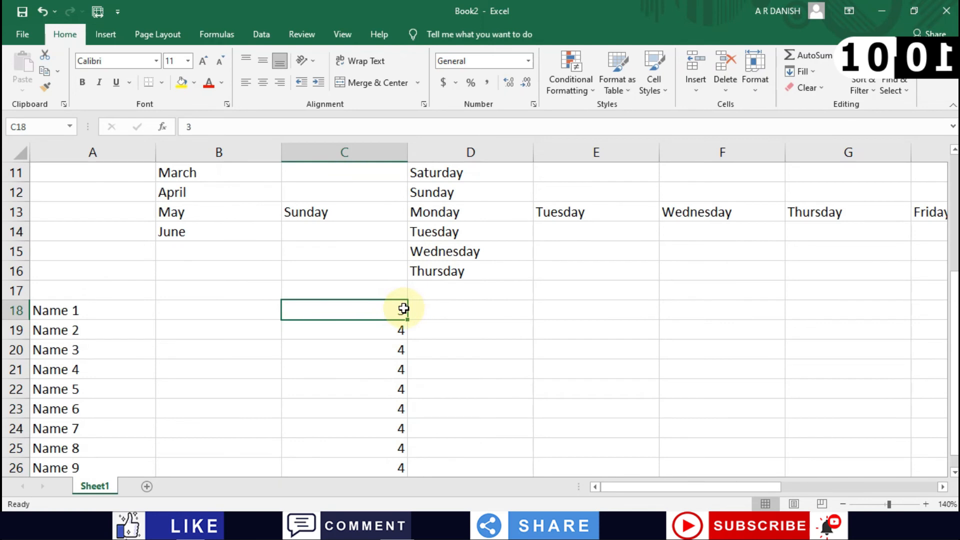
{"action": "scroll", "coordinate": [404, 309], "scroll_direction": "down", "scroll_amount": 1}
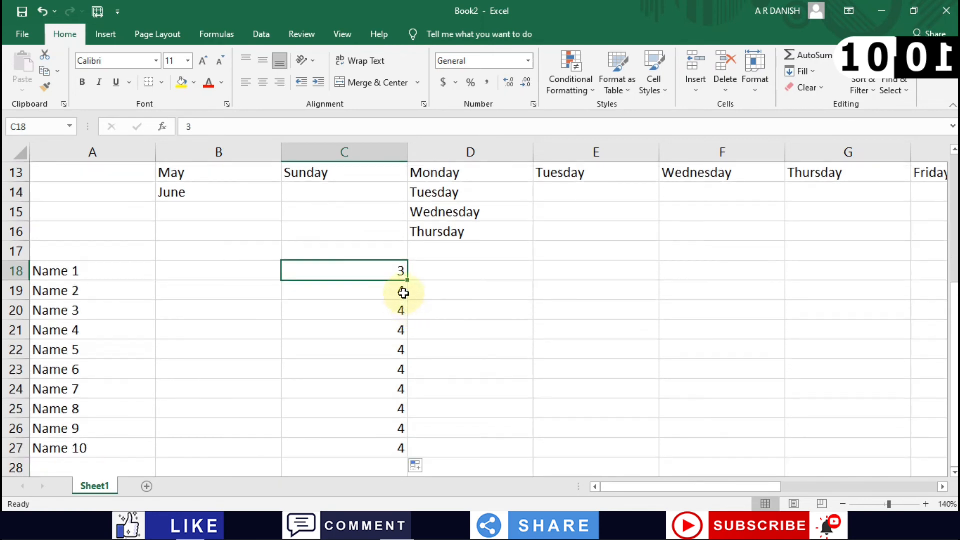
{"action": "left_click_drag", "start_coordinate": [408, 280], "coordinate": [409, 427]}
{"action": "scroll", "coordinate": [408, 424], "scroll_direction": "down", "scroll_amount": 1}
{"action": "scroll", "coordinate": [409, 424], "scroll_direction": "down", "scroll_amount": 1}
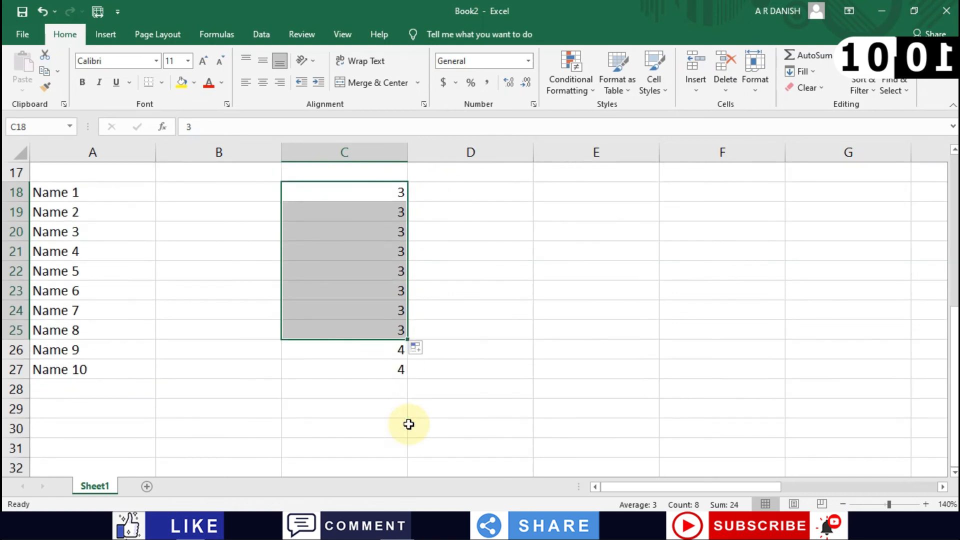
{"action": "scroll", "coordinate": [409, 425], "scroll_direction": "up", "scroll_amount": 2}
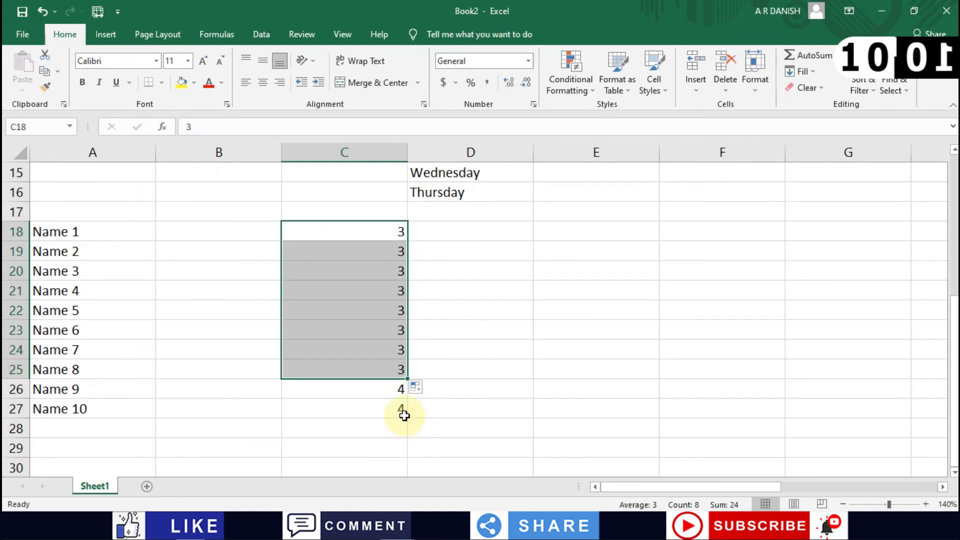
Review the whole sheet, from the subject marks table down to the numbered names and autofilled numbers.
{"action": "left_click", "coordinate": [301, 283]}
{"action": "scroll", "coordinate": [301, 281], "scroll_direction": "up", "scroll_amount": 5}
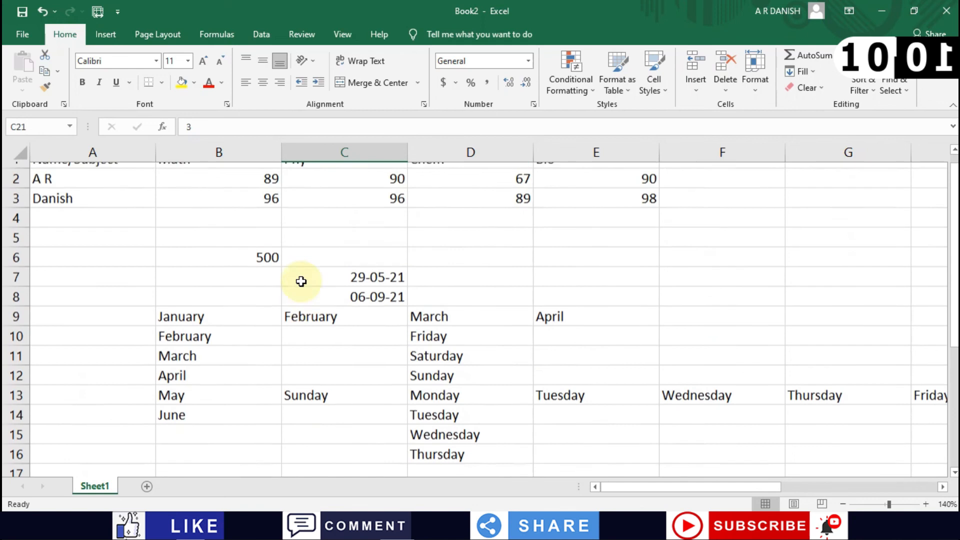
{"action": "scroll", "coordinate": [301, 282], "scroll_direction": "down", "scroll_amount": 1}
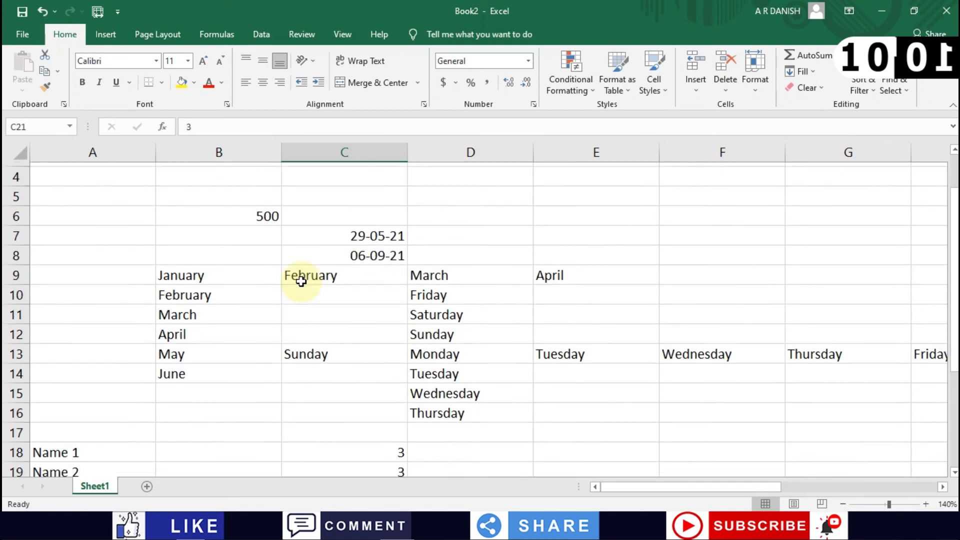
{"action": "scroll", "coordinate": [301, 282], "scroll_direction": "up", "scroll_amount": 1}
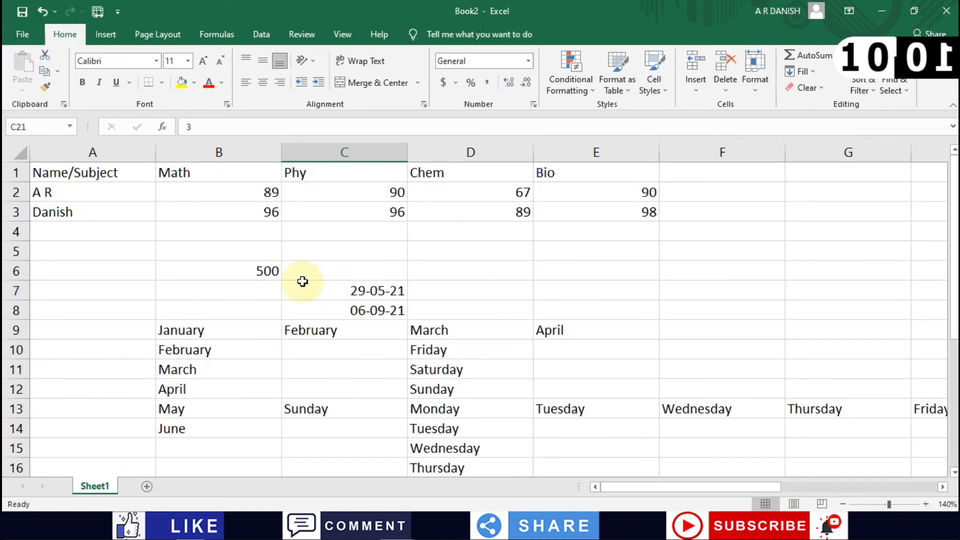
{"action": "scroll", "coordinate": [395, 303], "scroll_direction": "down", "scroll_amount": 2}
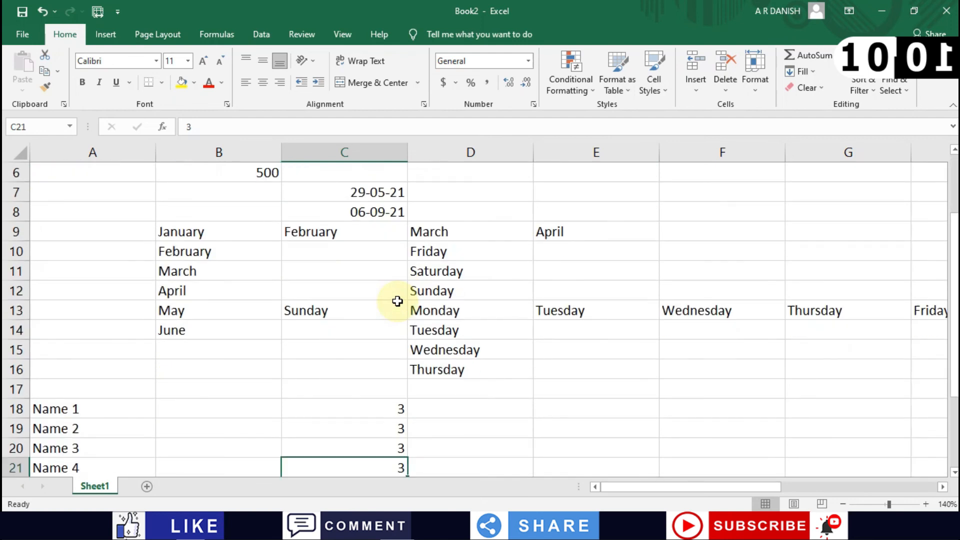
{"action": "scroll", "coordinate": [398, 301], "scroll_direction": "down", "scroll_amount": 1}
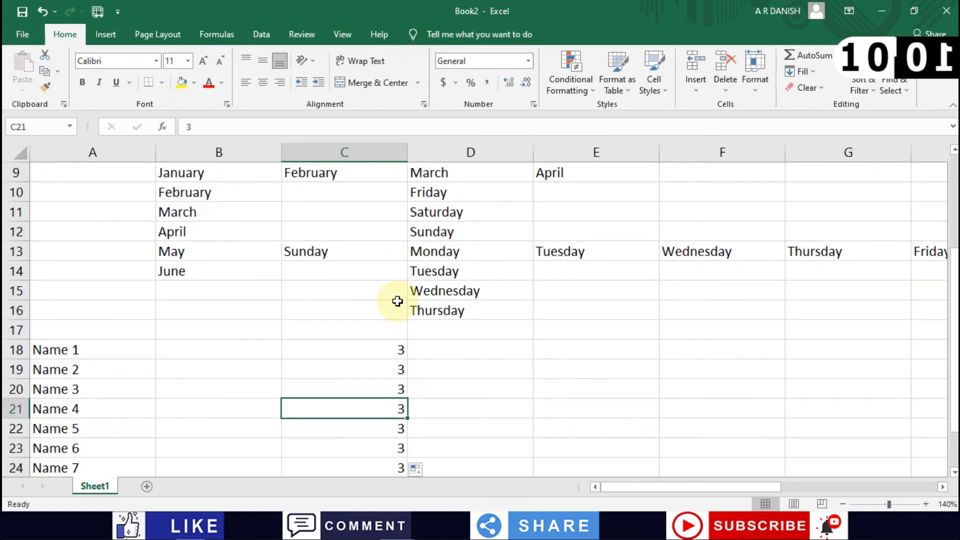
{"action": "scroll", "coordinate": [398, 301], "scroll_direction": "down", "scroll_amount": 1}
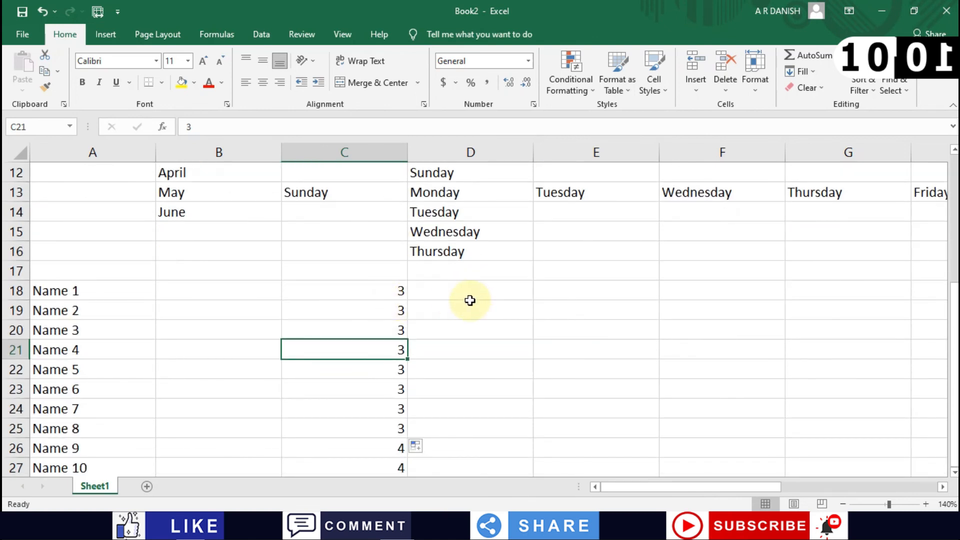
{"action": "scroll", "coordinate": [320, 294], "scroll_direction": "up", "scroll_amount": 4}
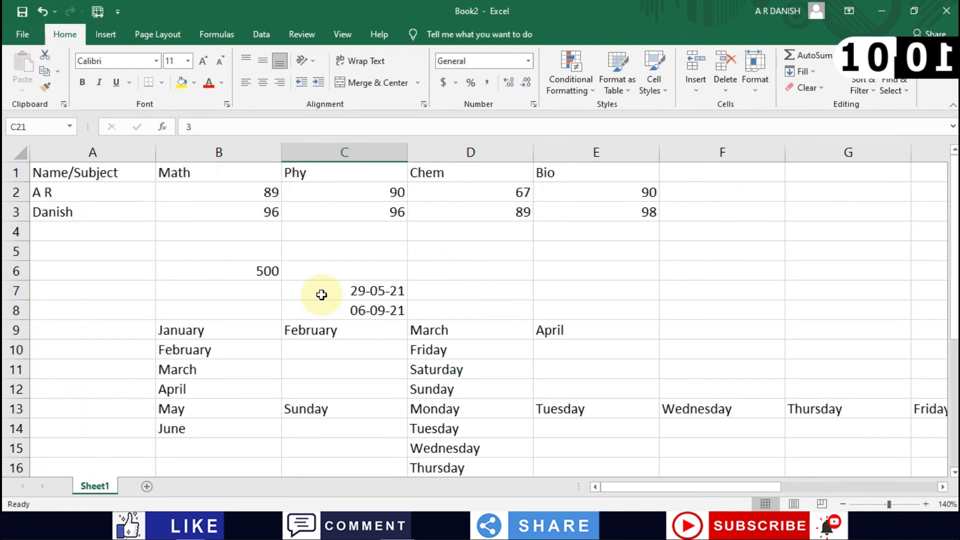
{"action": "scroll", "coordinate": [231, 282], "scroll_direction": "down", "scroll_amount": 6}
{"action": "scroll", "coordinate": [231, 281], "scroll_direction": "up", "scroll_amount": 6}
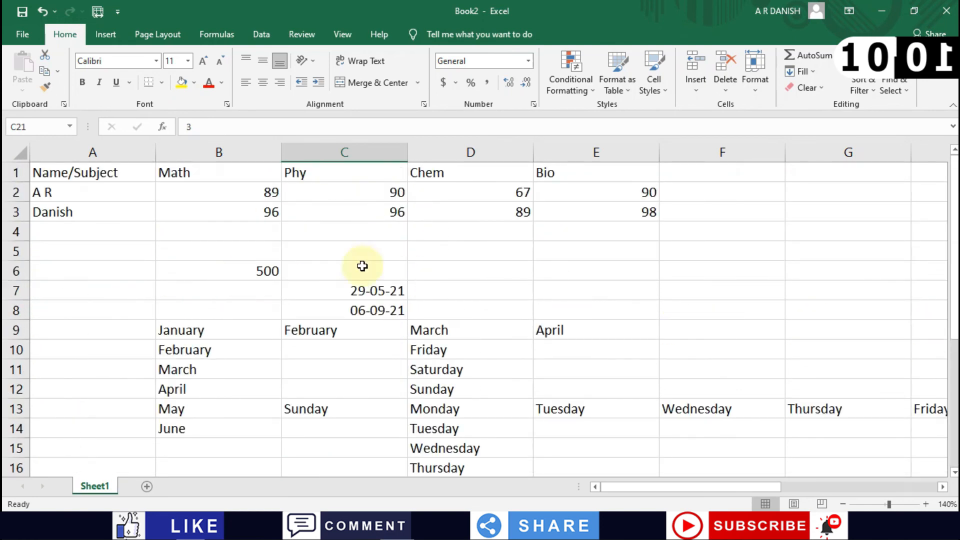
{"action": "left_click", "coordinate": [519, 330]}
{"action": "left_click", "coordinate": [577, 339]}
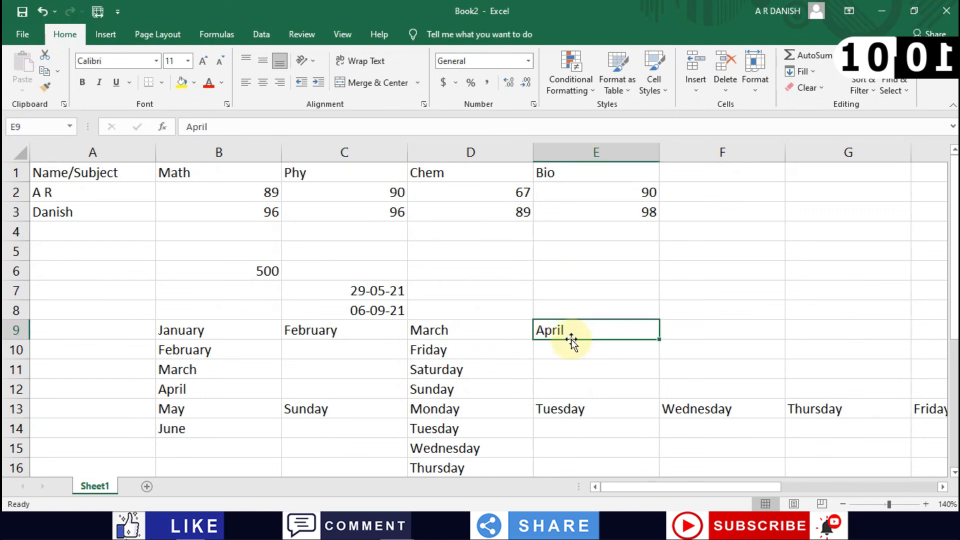
Autofill the numbered names in column A from Name 10 in A27 down to Name 29 in A46, and review the filled list.
{"action": "scroll", "coordinate": [298, 343], "scroll_direction": "down", "scroll_amount": 6}
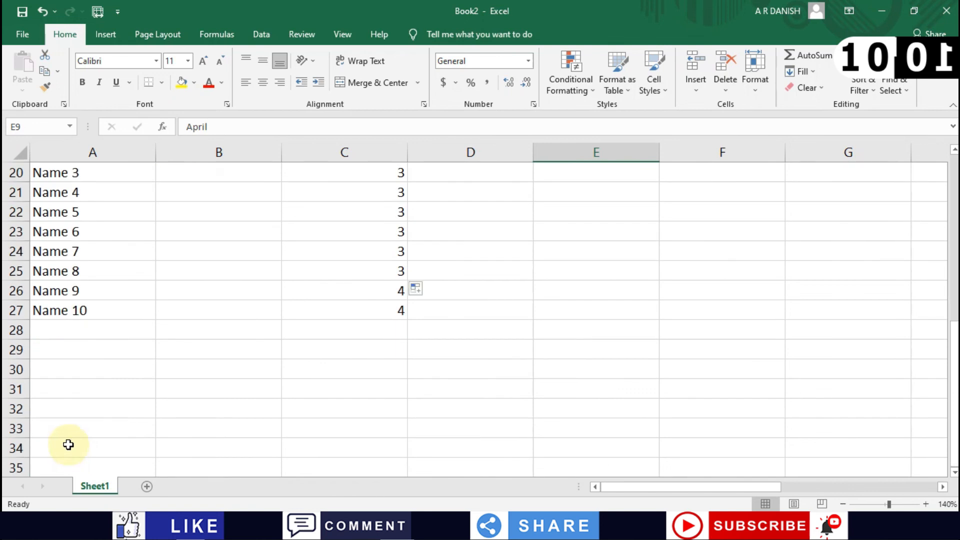
{"action": "left_click", "coordinate": [67, 327]}
{"action": "left_click", "coordinate": [98, 303]}
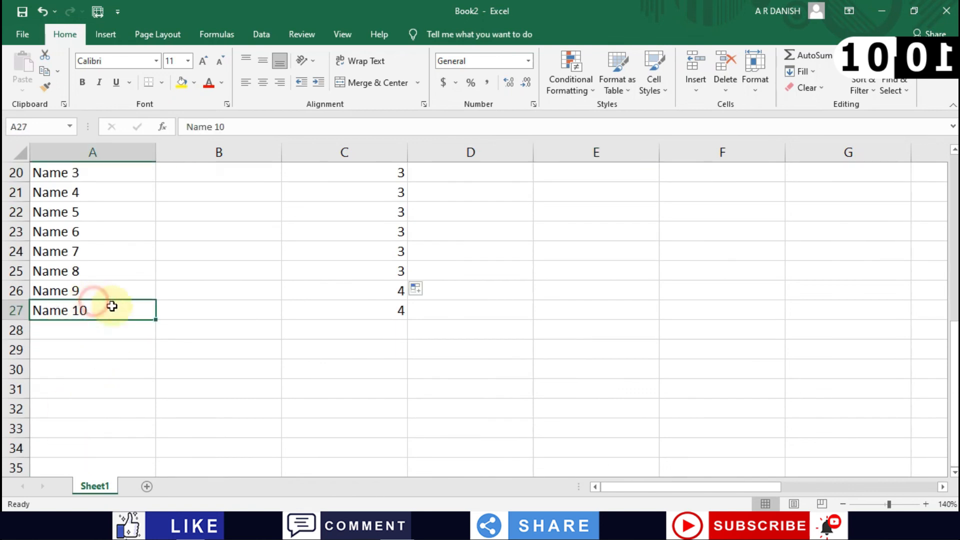
{"action": "left_click_drag", "start_coordinate": [156, 318], "coordinate": [145, 488]}
{"action": "scroll", "coordinate": [90, 364], "scroll_direction": "down", "scroll_amount": 4}
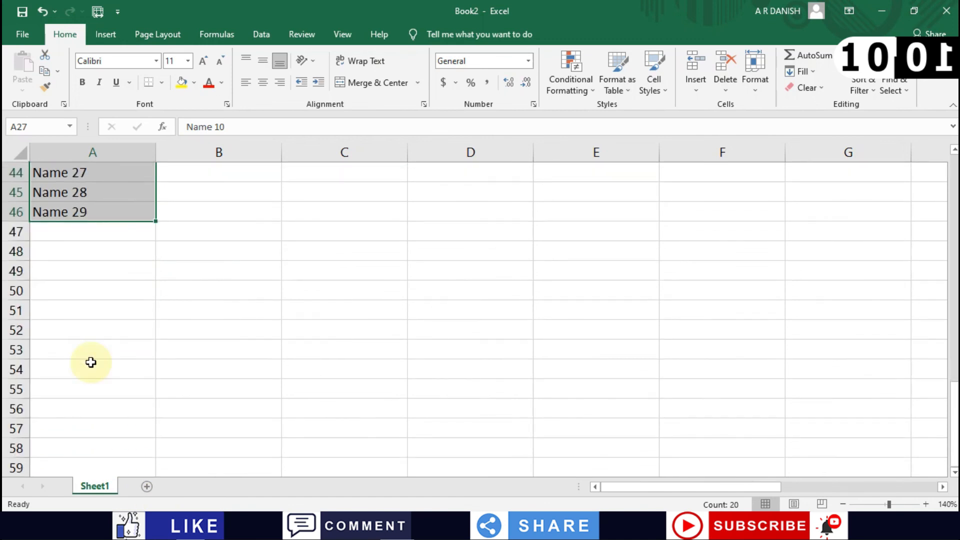
{"action": "scroll", "coordinate": [91, 363], "scroll_direction": "up", "scroll_amount": 8}
{"action": "scroll", "coordinate": [85, 310], "scroll_direction": "down", "scroll_amount": 15}
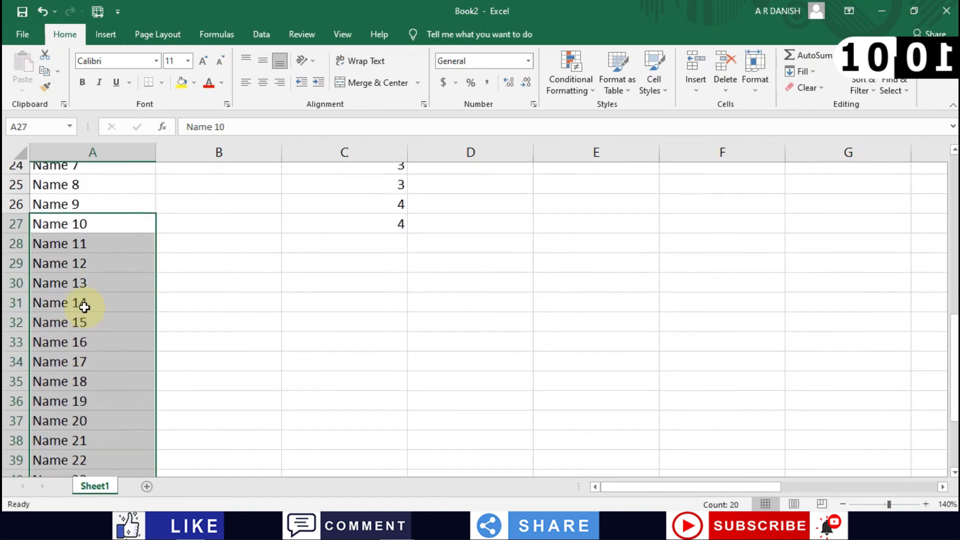
{"action": "scroll", "coordinate": [215, 255], "scroll_direction": "up", "scroll_amount": 16}
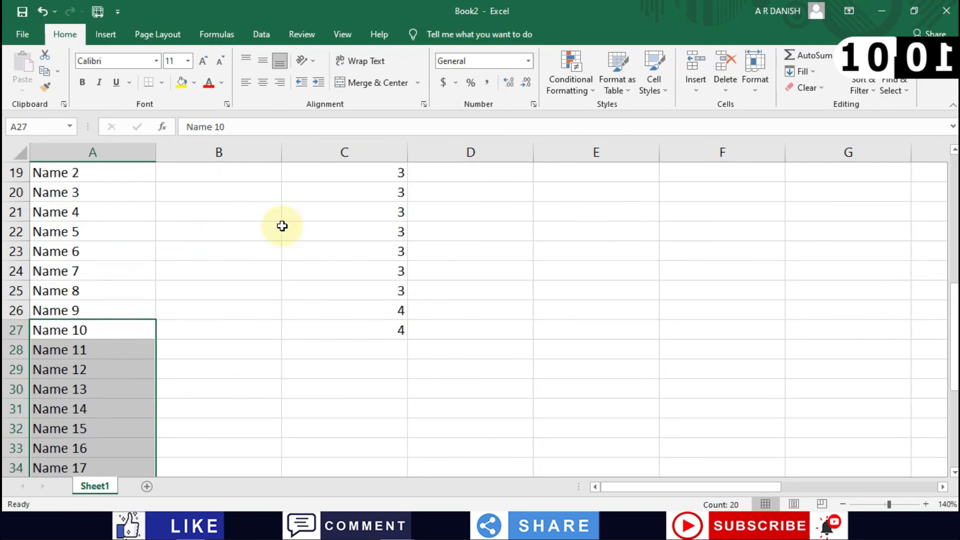